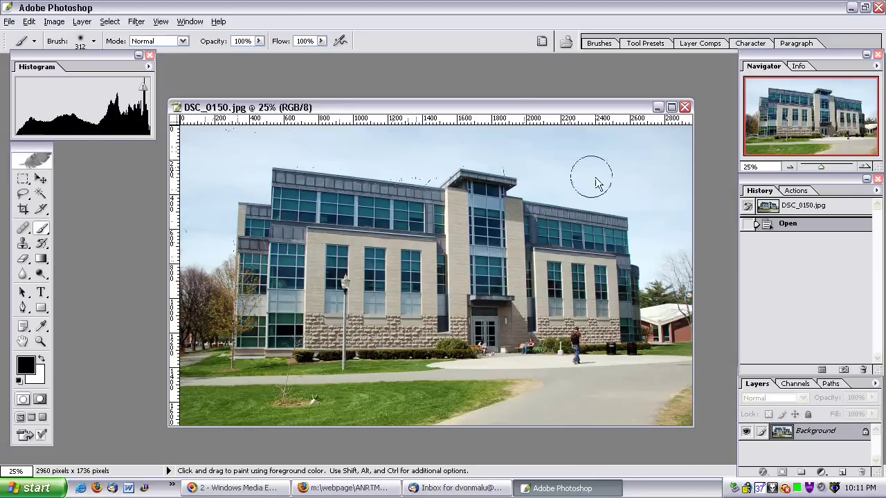
# Paint a red Quick Mask over the sky and trees around the building, then switch to white.
pyautogui.moveTo(475, 176)
pyautogui.mouseDown()
pyautogui.moveTo(248, 177)
pyautogui.moveTo(211, 263)
pyautogui.moveTo(217, 164)
pyautogui.moveTo(269, 142)
pyautogui.moveTo(391, 161)
pyautogui.moveTo(636, 182)
pyautogui.mouseUp()
pyautogui.click(40, 399)
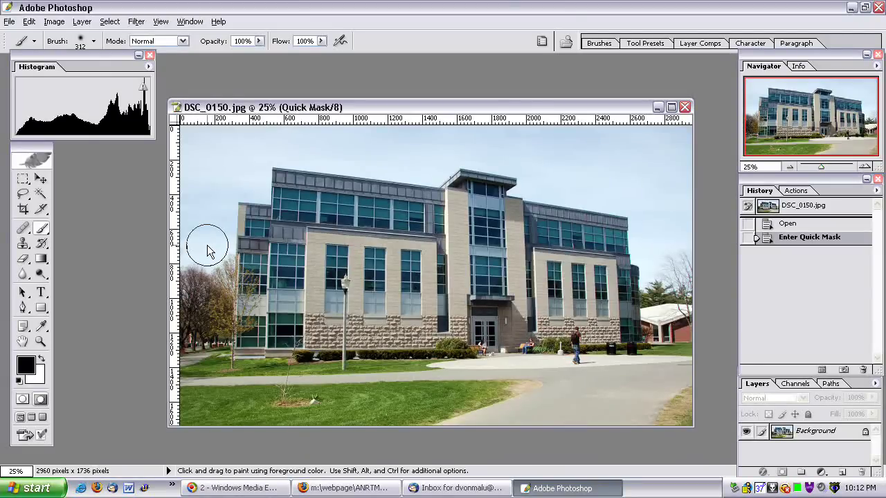
pyautogui.moveTo(199, 252)
pyautogui.mouseDown()
pyautogui.moveTo(217, 209)
pyautogui.moveTo(206, 248)
pyautogui.moveTo(188, 213)
pyautogui.moveTo(189, 157)
pyautogui.moveTo(196, 145)
pyautogui.moveTo(234, 189)
pyautogui.moveTo(257, 191)
pyautogui.moveTo(256, 142)
pyautogui.moveTo(227, 152)
pyautogui.moveTo(226, 135)
pyautogui.moveTo(266, 152)
pyautogui.moveTo(429, 167)
pyautogui.moveTo(414, 174)
pyautogui.moveTo(436, 173)
pyautogui.moveTo(466, 153)
pyautogui.moveTo(497, 155)
pyautogui.moveTo(506, 160)
pyautogui.moveTo(481, 155)
pyautogui.moveTo(547, 181)
pyautogui.moveTo(533, 180)
pyautogui.moveTo(605, 186)
pyautogui.moveTo(566, 183)
pyautogui.moveTo(644, 203)
pyautogui.moveTo(659, 239)
pyautogui.moveTo(652, 257)
pyautogui.moveTo(650, 243)
pyautogui.moveTo(658, 284)
pyautogui.moveTo(668, 288)
pyautogui.moveTo(692, 269)
pyautogui.moveTo(678, 234)
pyautogui.moveTo(697, 164)
pyautogui.moveTo(688, 164)
pyautogui.moveTo(676, 195)
pyautogui.moveTo(674, 145)
pyautogui.moveTo(637, 153)
pyautogui.moveTo(443, 132)
pyautogui.moveTo(280, 130)
pyautogui.moveTo(361, 160)
pyautogui.moveTo(520, 151)
pyautogui.moveTo(605, 187)
pyautogui.moveTo(574, 190)
pyautogui.moveTo(700, 182)
pyautogui.mouseUp()
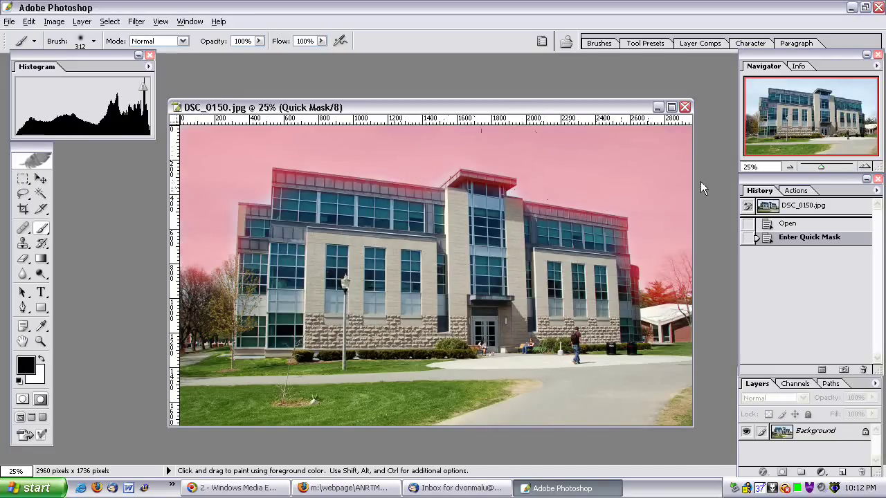
pyautogui.moveTo(555, 203)
pyautogui.mouseDown()
pyautogui.moveTo(508, 184)
pyautogui.moveTo(361, 174)
pyautogui.mouseUp()
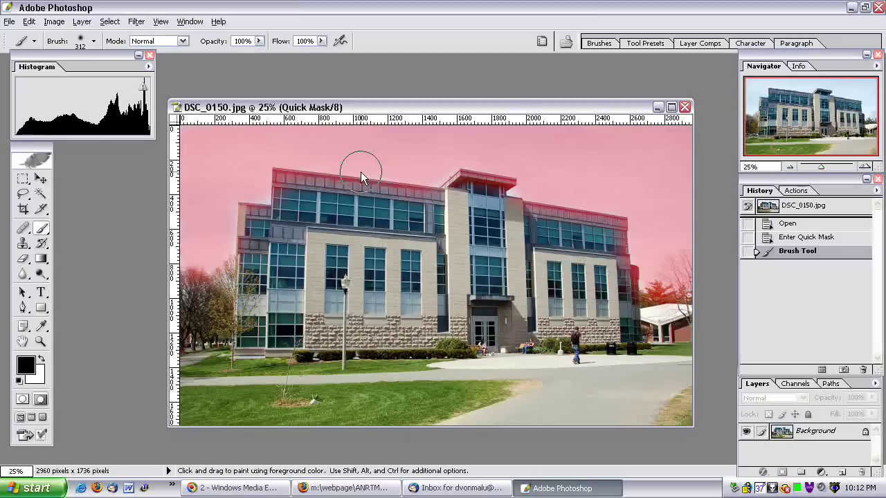
pyautogui.moveTo(361, 172)
pyautogui.mouseDown()
pyautogui.moveTo(339, 166)
pyautogui.moveTo(261, 261)
pyautogui.moveTo(268, 310)
pyautogui.moveTo(247, 302)
pyautogui.mouseUp()
pyautogui.click(40, 358)
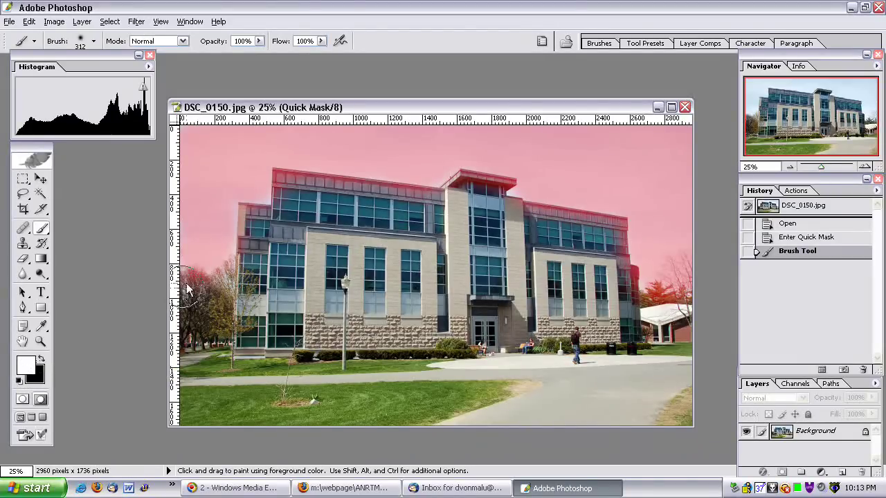
# With a 114 px brush, erase stray mask from the building's right edge and left-wing roofline.
pyautogui.rightClick(305, 207)
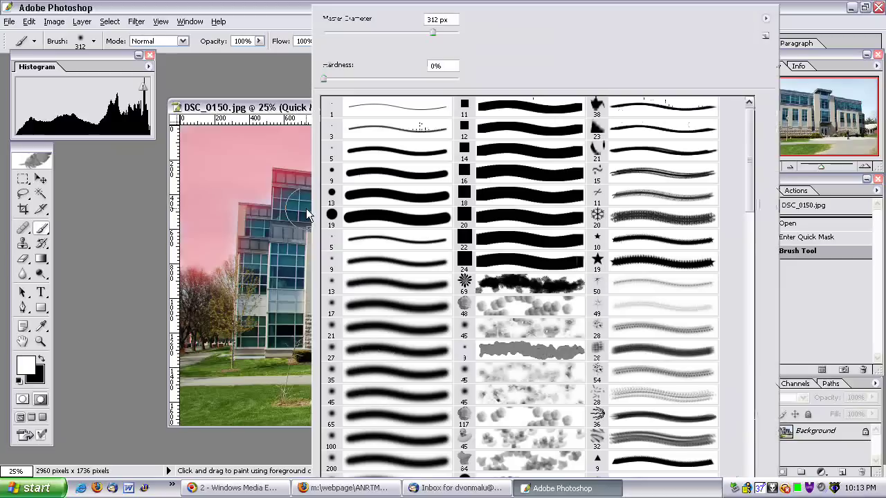
pyautogui.click(388, 34)
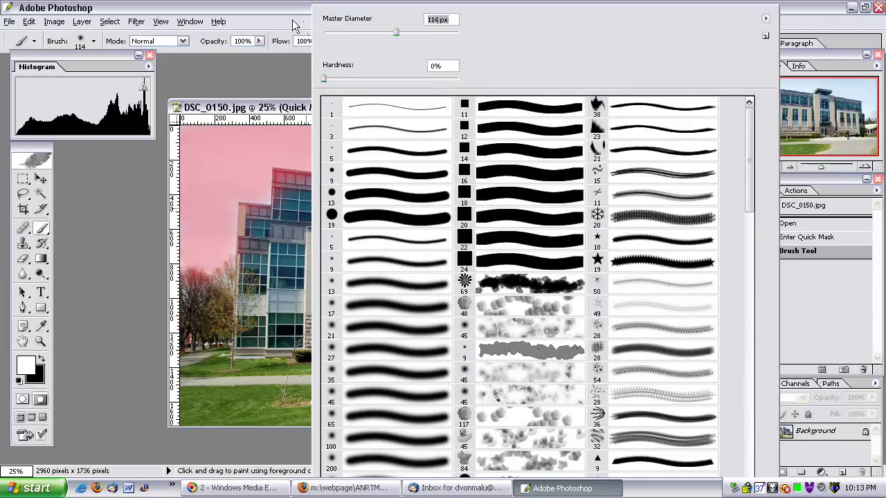
pyautogui.press('Return')
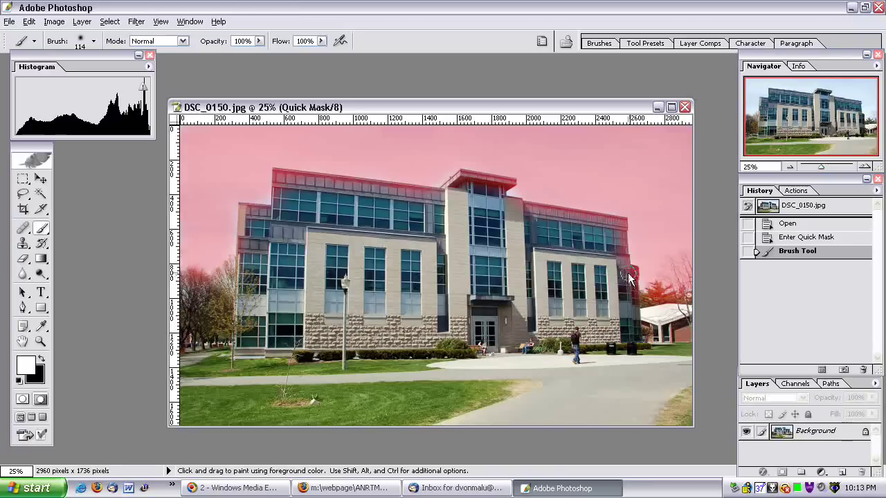
pyautogui.moveTo(627, 290); pyautogui.dragTo(619, 223)
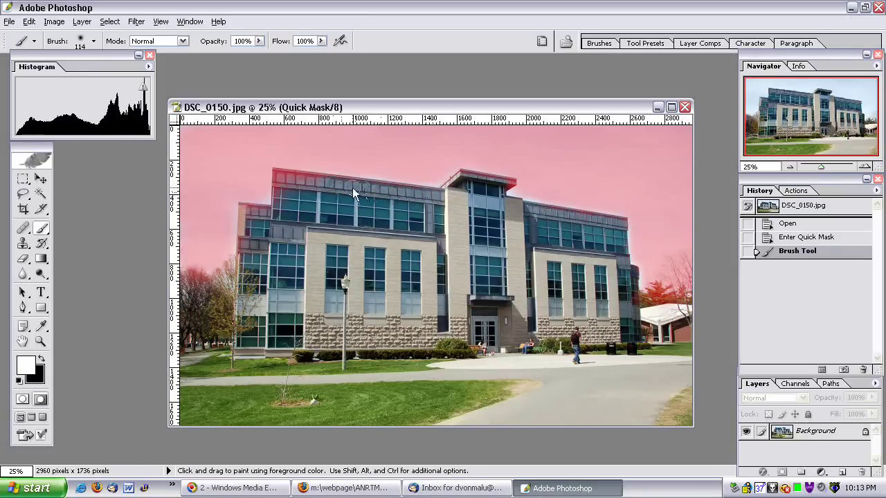
pyautogui.click(282, 196)
pyautogui.moveTo(356, 190); pyautogui.dragTo(307, 212)
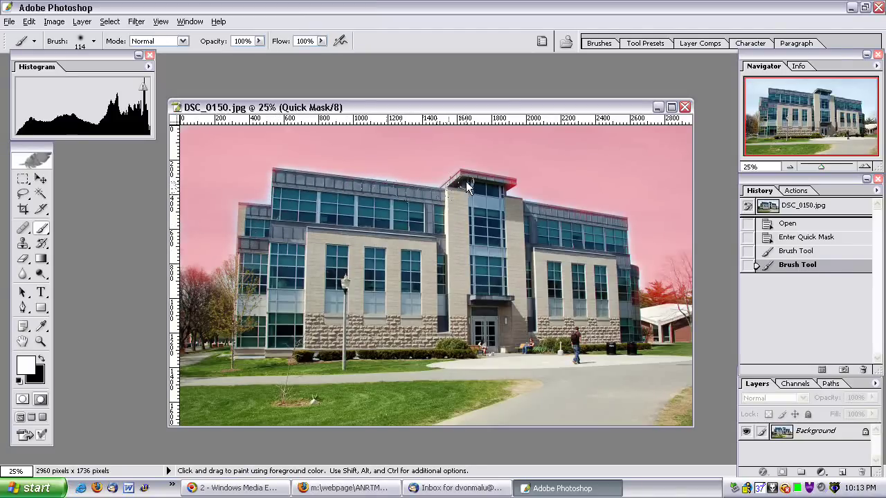
# Clean the mask off the central tower roof, shrinking the brush to 84 px for touch-ups.
pyautogui.moveTo(500, 193); pyautogui.dragTo(501, 190)
pyautogui.rightClick(501, 190)
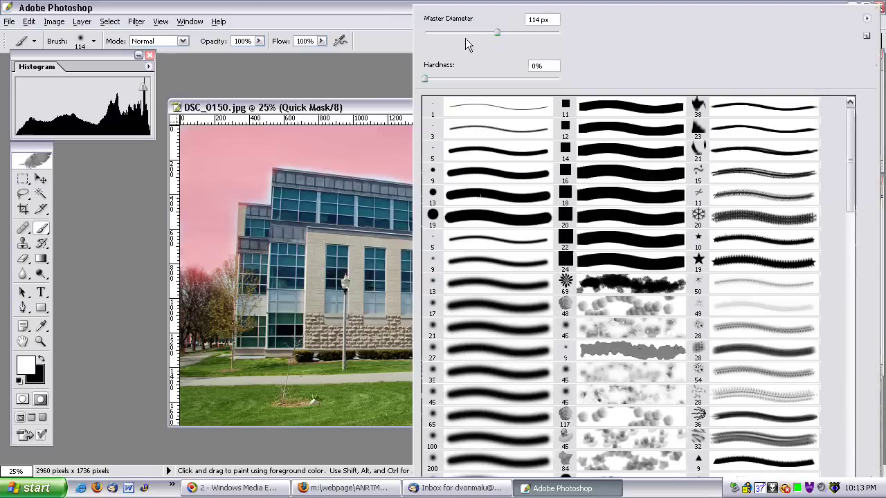
pyautogui.moveTo(465, 38); pyautogui.dragTo(460, 38)
pyautogui.click(367, 15)
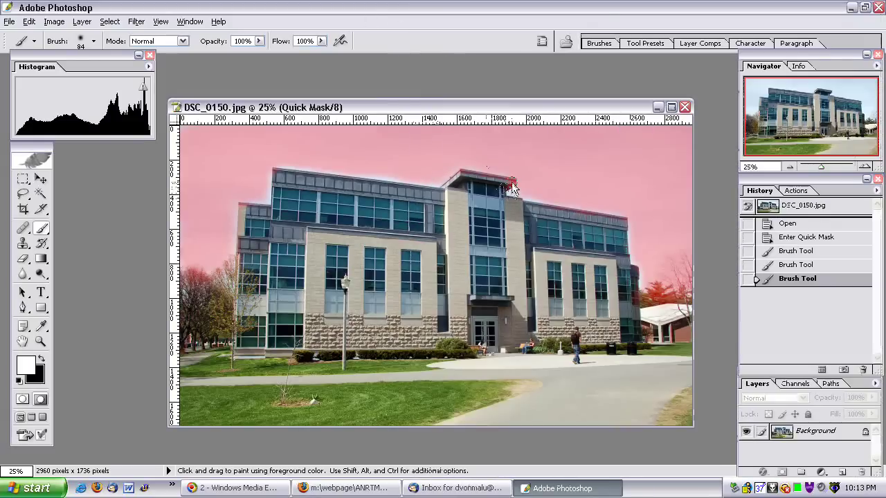
pyautogui.click(480, 178)
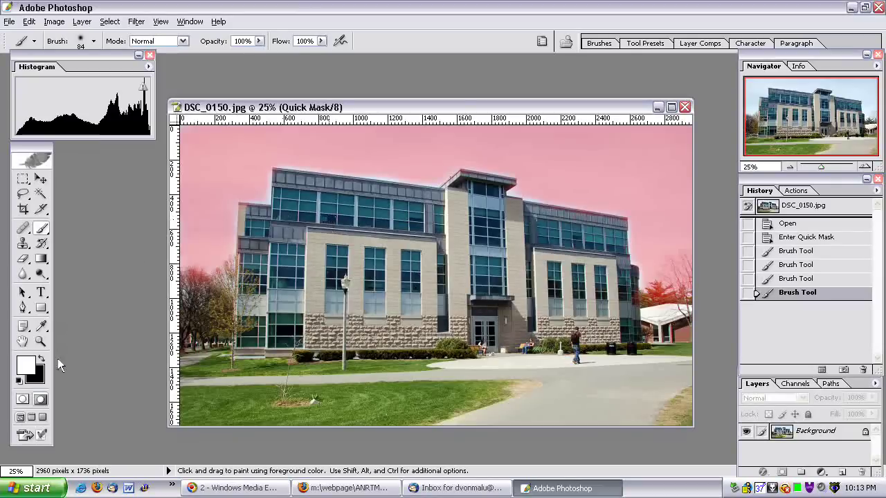
# Paint black mask along the building's upper-left corner and roofline.
pyautogui.press('x')
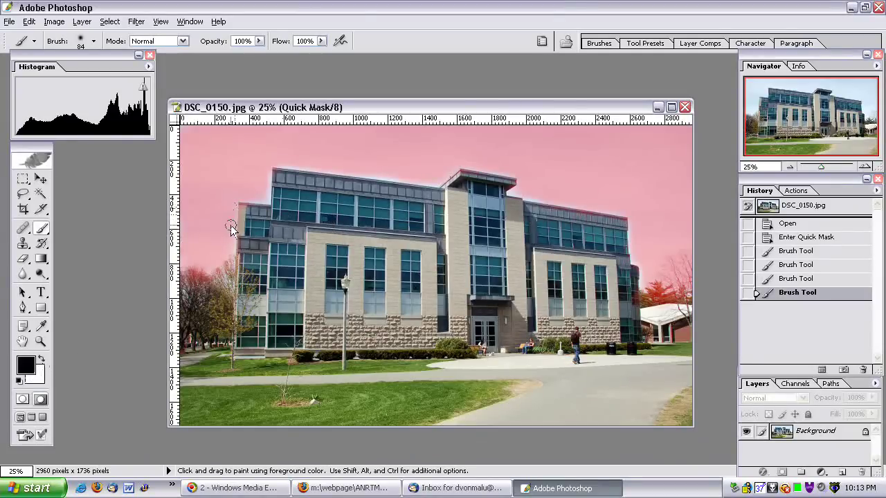
pyautogui.moveTo(231, 225); pyautogui.dragTo(227, 216)
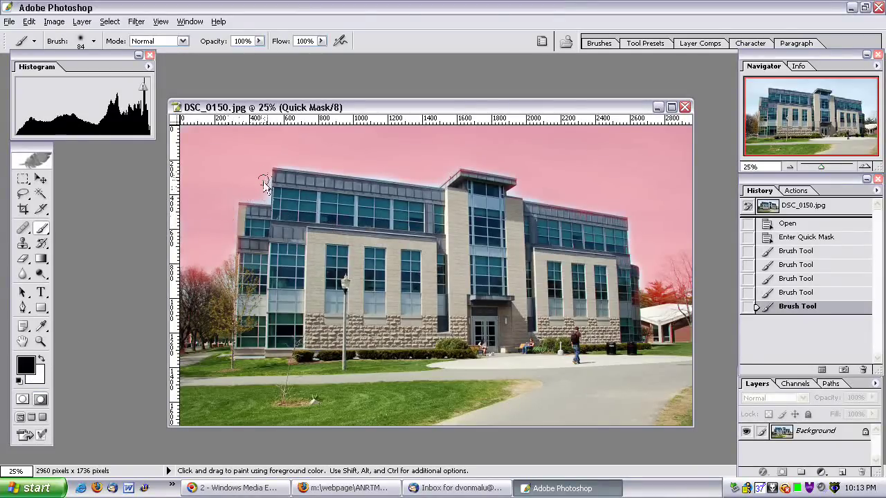
pyautogui.moveTo(250, 197); pyautogui.dragTo(280, 163)
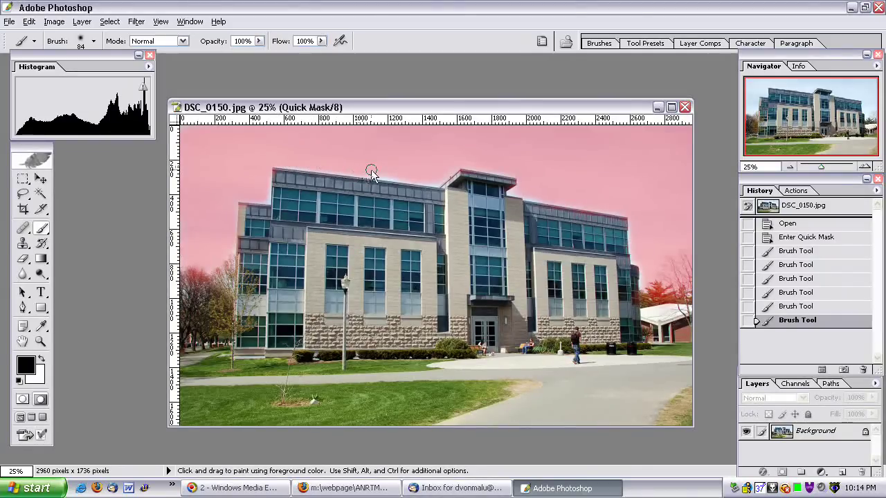
pyautogui.moveTo(427, 173); pyautogui.dragTo(574, 198)
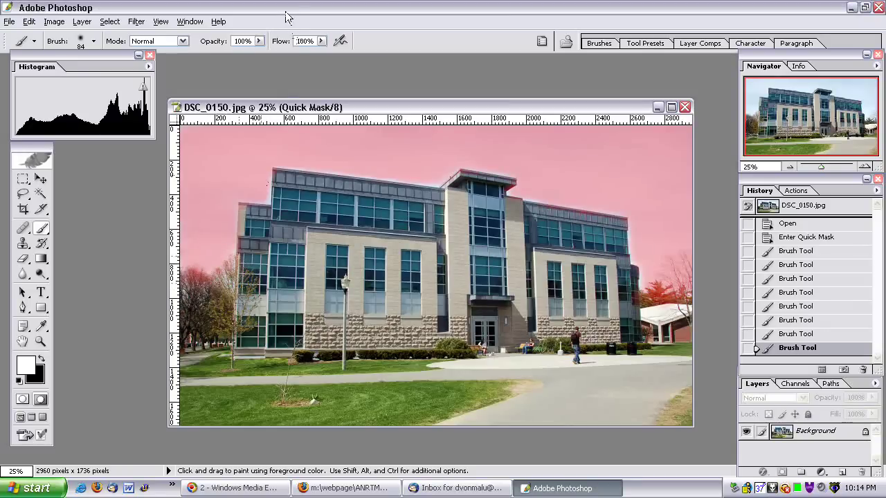
# At 50% opacity with a 122 px brush, partly unmask the trees at both edges.
pyautogui.click(260, 41)
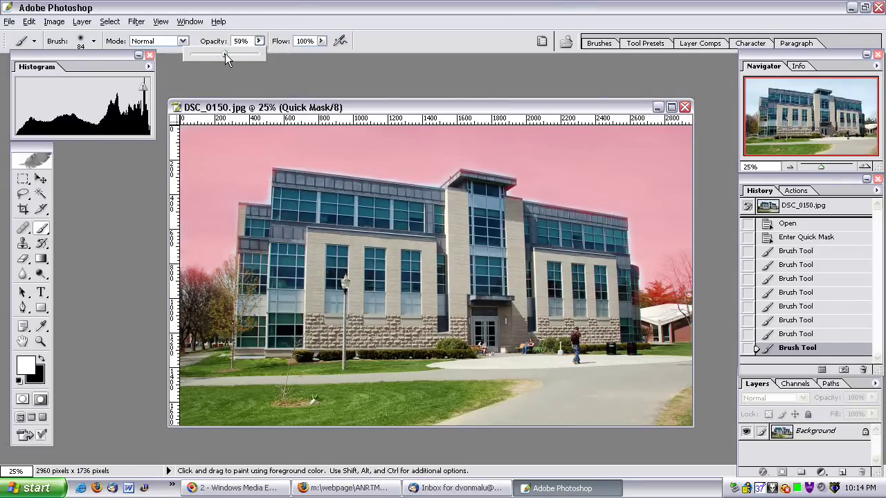
pyautogui.rightClick(213, 302)
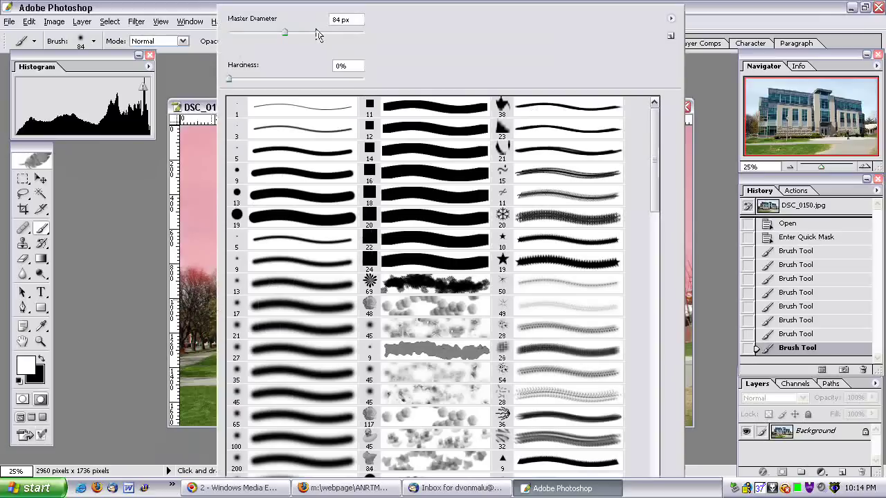
pyautogui.moveTo(285, 32); pyautogui.dragTo(308, 32)
pyautogui.press('Return')
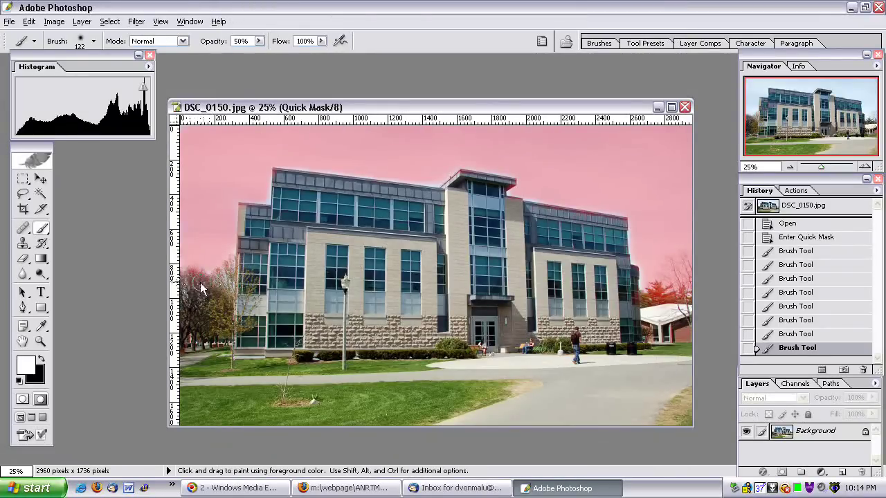
pyautogui.click(228, 280)
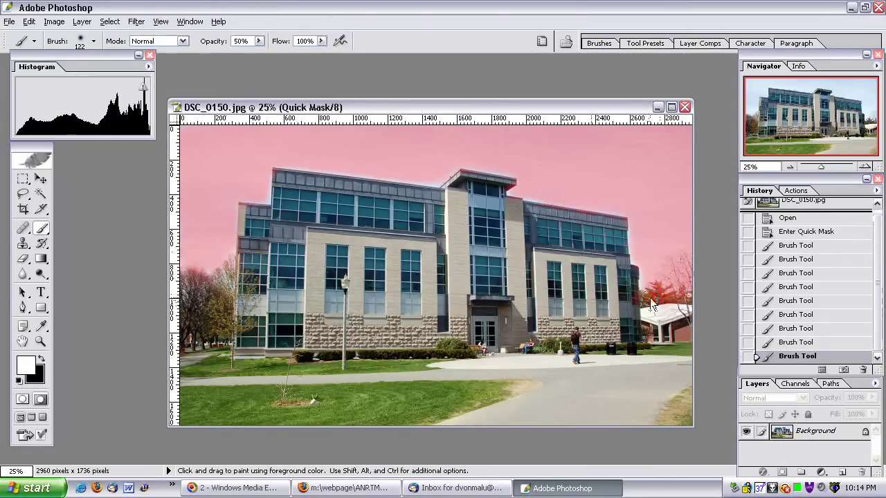
pyautogui.click(692, 295)
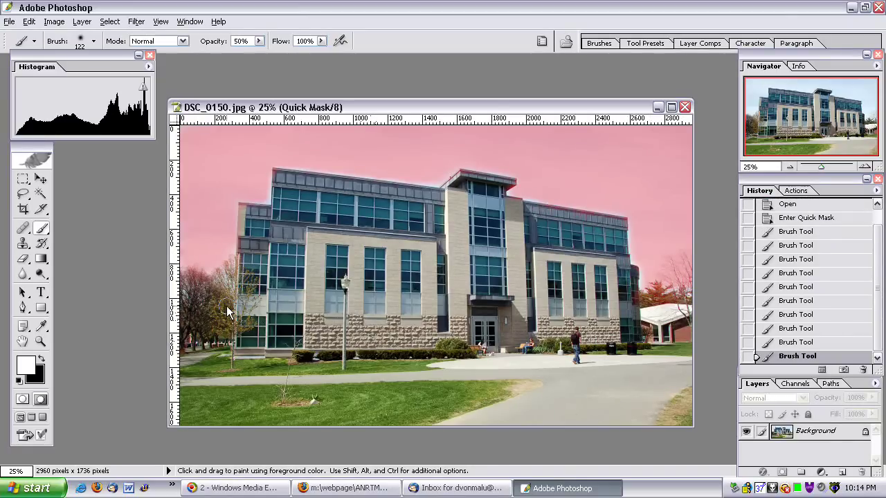
# Exit Quick Mask into Standard Mode and apply Select > Inverse so the sky is selected.
pyautogui.click(23, 400)
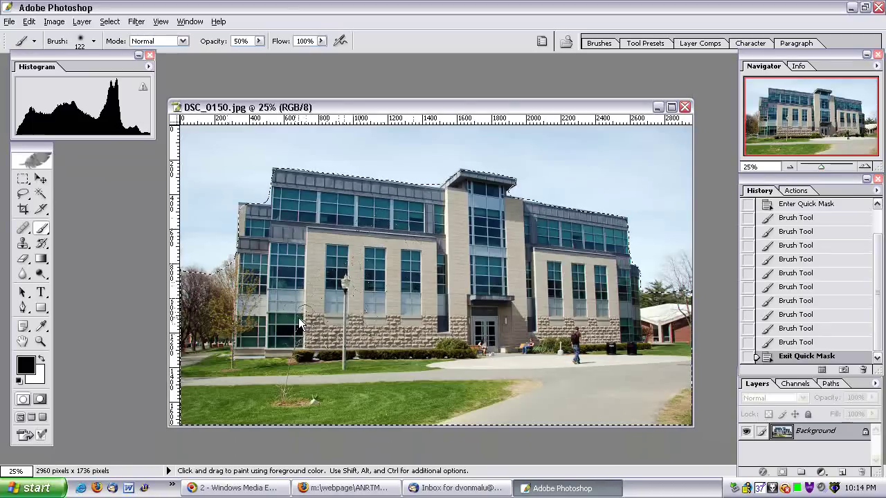
pyautogui.click(112, 23)
pyautogui.click(108, 74)
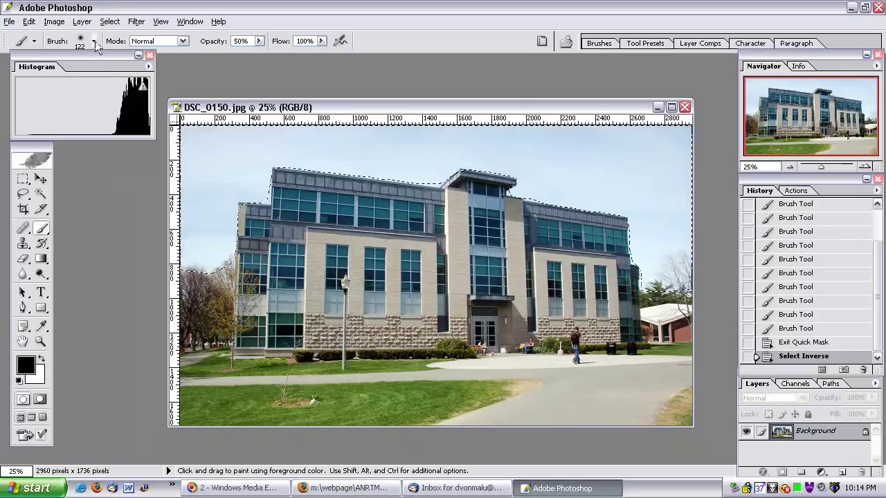
pyautogui.click(59, 23)
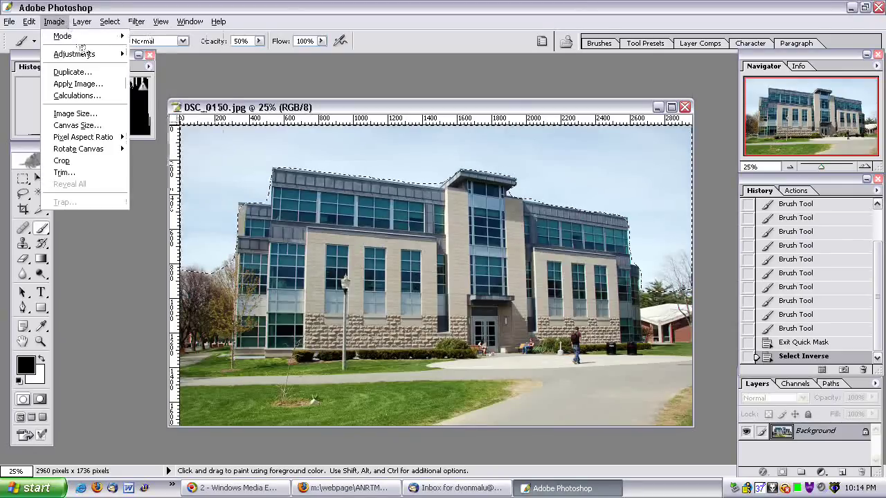
pyautogui.moveTo(74, 54)
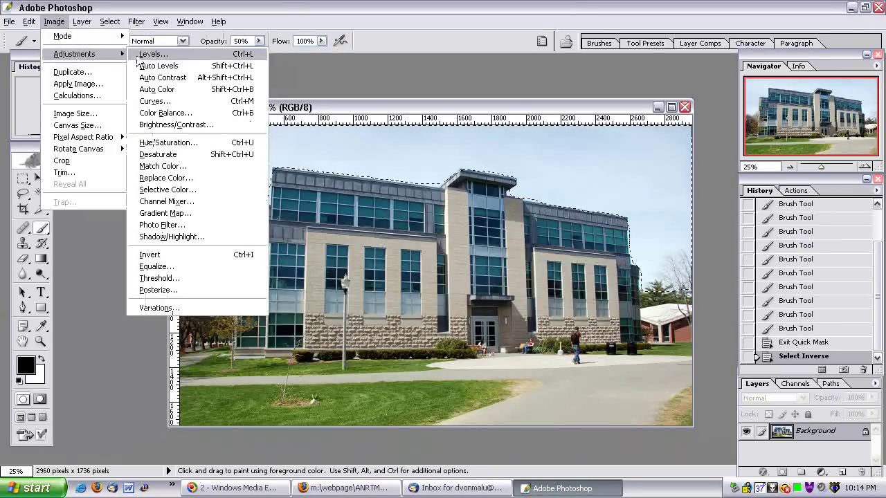
pyautogui.click(177, 104)
pyautogui.moveTo(770, 306); pyautogui.dragTo(789, 316)
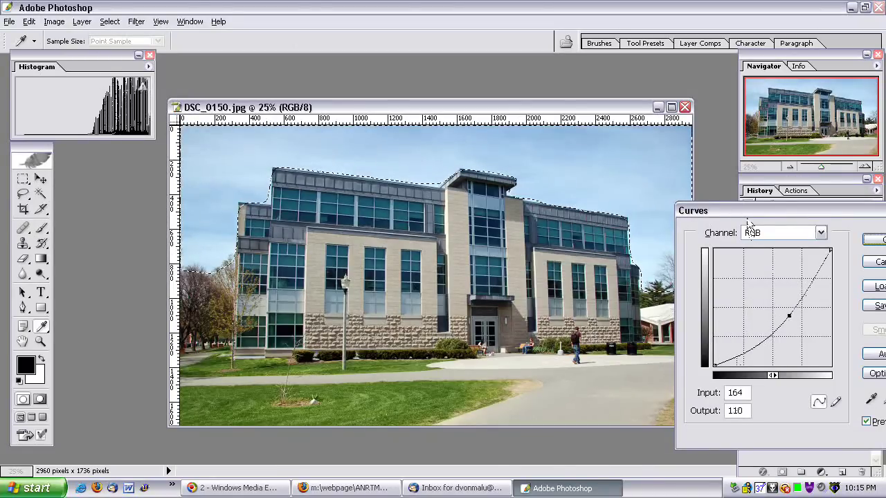
pyautogui.moveTo(746, 215); pyautogui.dragTo(351, 224)
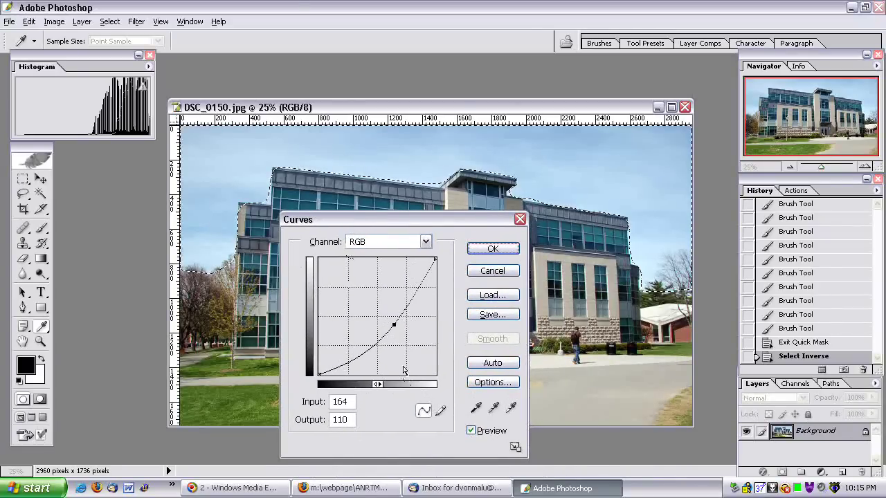
pyautogui.click(473, 432)
pyautogui.click(472, 432)
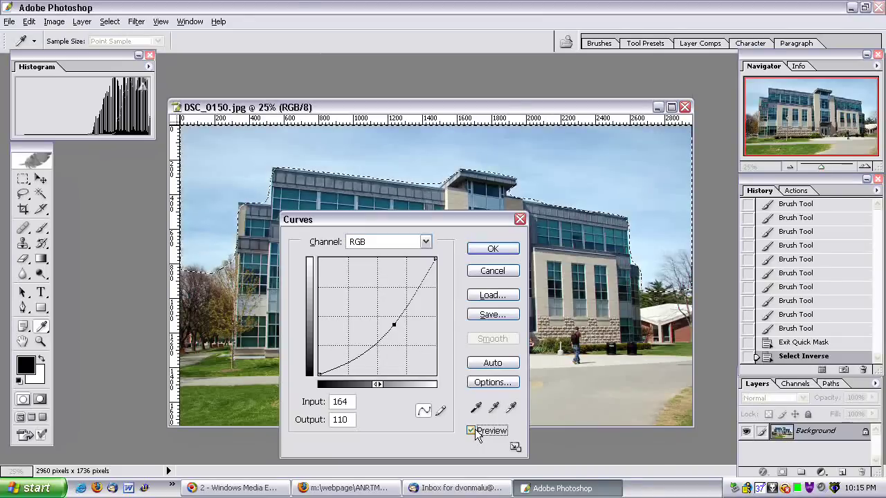
pyautogui.click(472, 431)
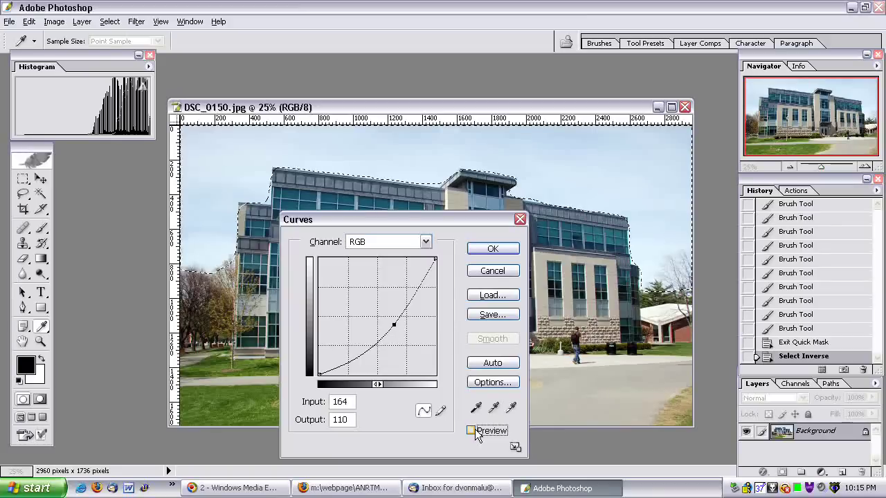
pyautogui.click(472, 431)
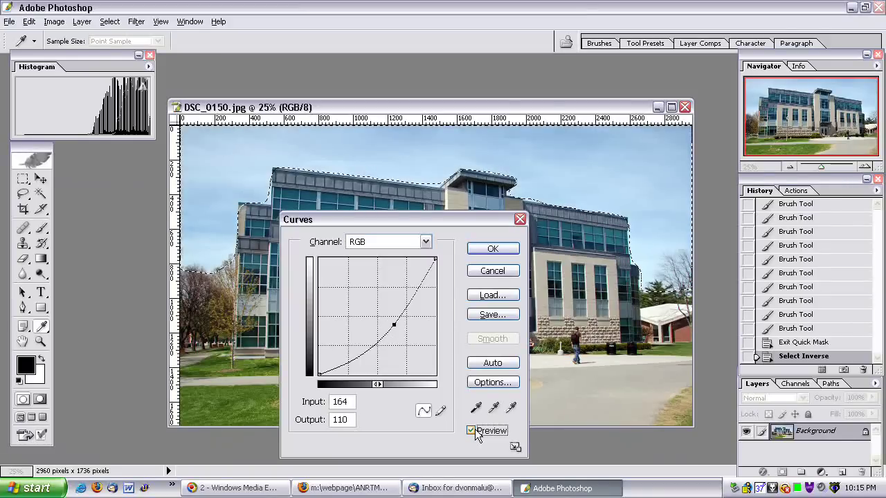
pyautogui.click(489, 272)
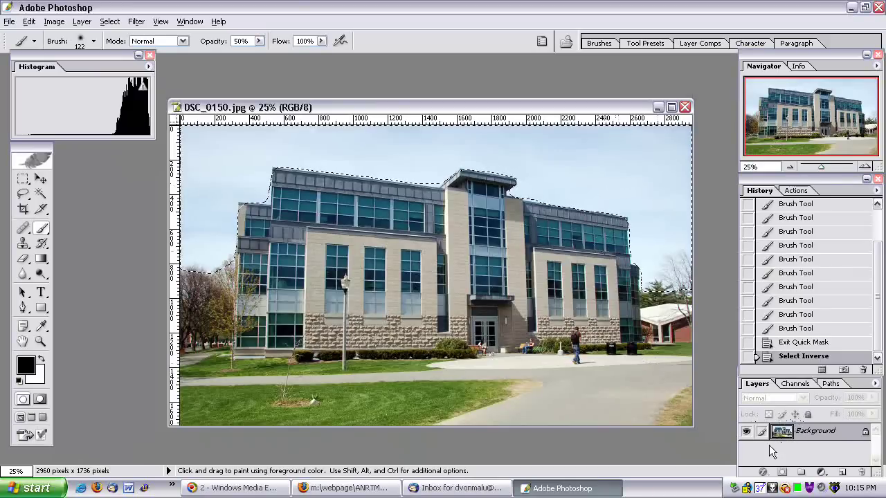
# Use Layer via Copy on the Background to put the selected sky on Layer 1.
pyautogui.rightClick(812, 434)
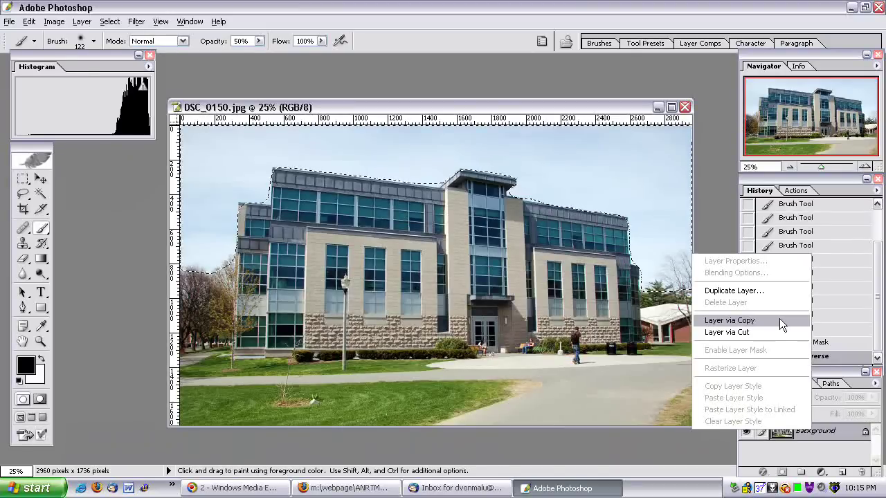
pyautogui.click(779, 320)
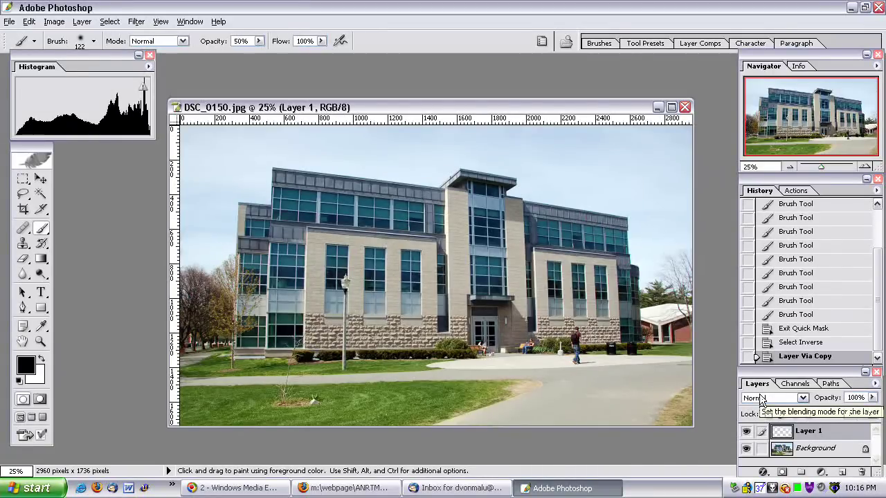
pyautogui.click(803, 399)
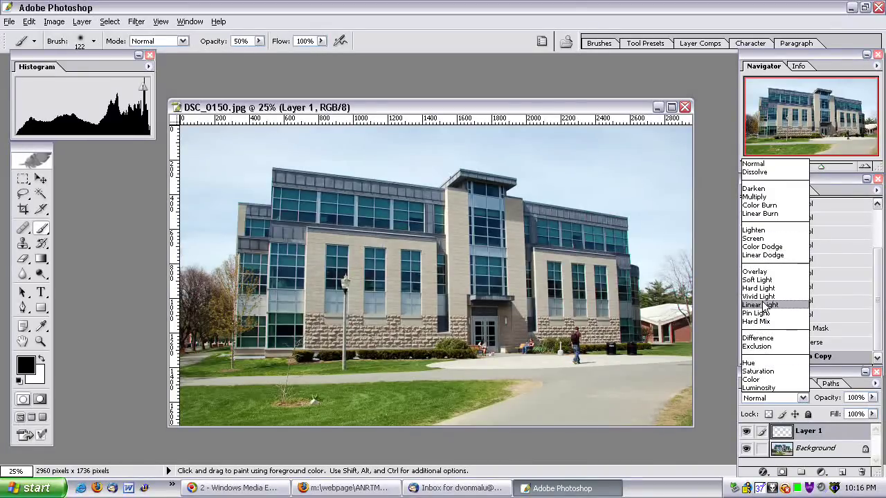
# Set Layer 1's blend mode to Multiply, leaving opacity at 100%.
pyautogui.click(778, 197)
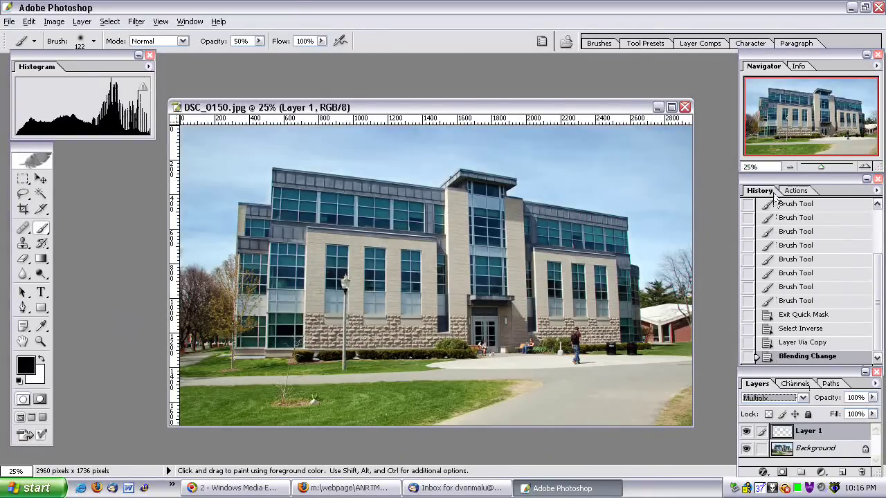
pyautogui.click(872, 399)
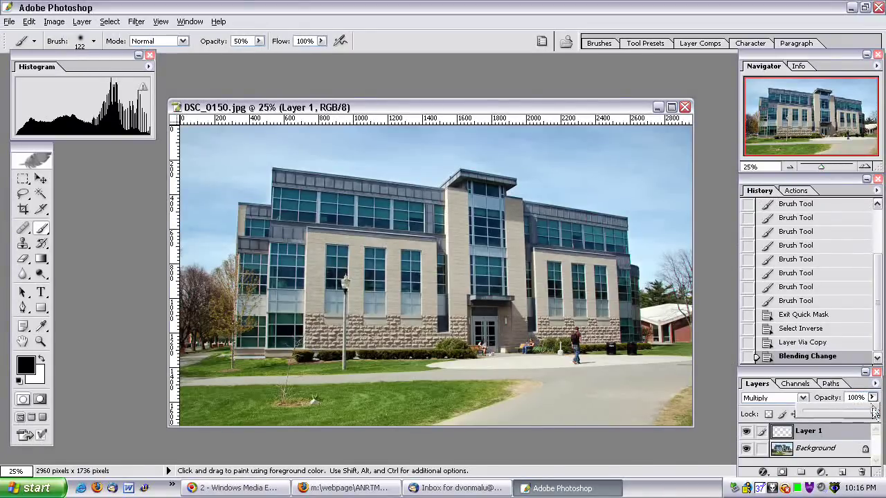
pyautogui.moveTo(873, 413)
pyautogui.mouseDown()
pyautogui.moveTo(789, 413)
pyautogui.moveTo(883, 413)
pyautogui.mouseUp()
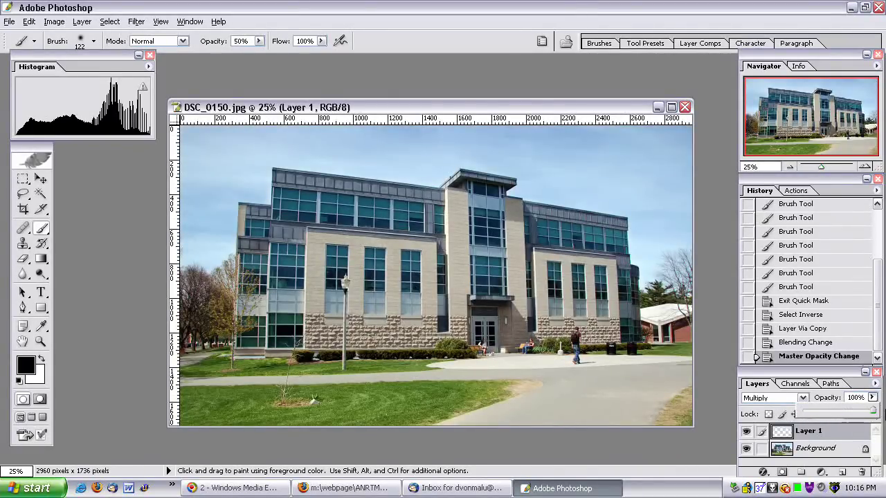
pyautogui.click(824, 399)
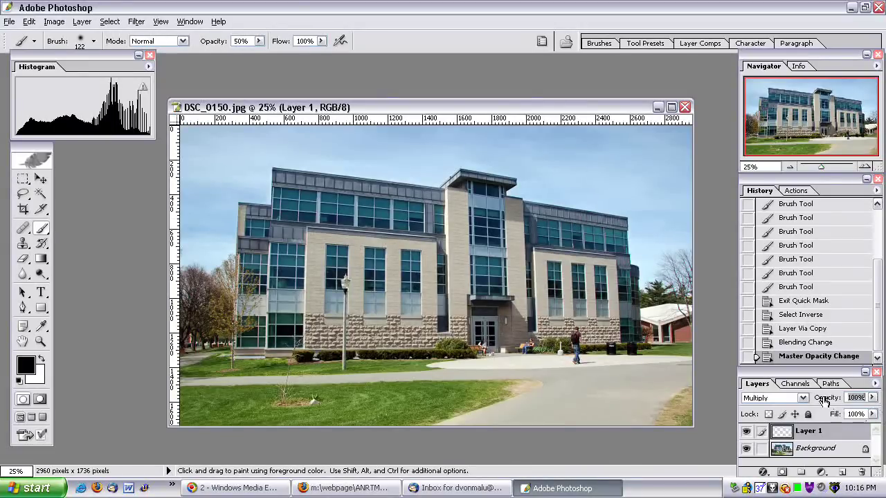
pyautogui.click(782, 396)
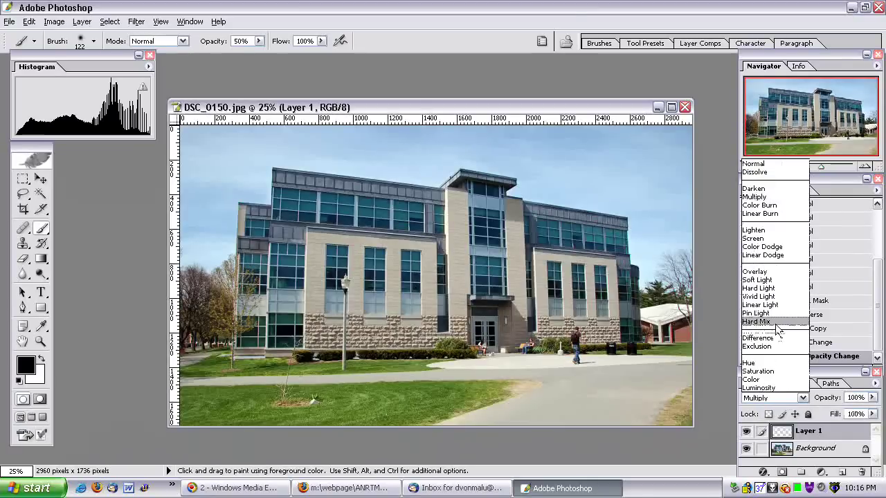
pyautogui.click(771, 297)
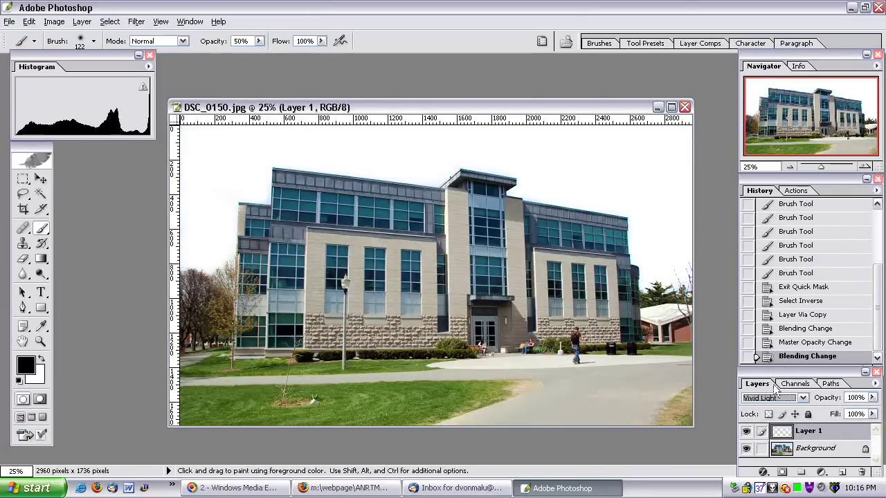
pyautogui.click(775, 398)
pyautogui.click(768, 323)
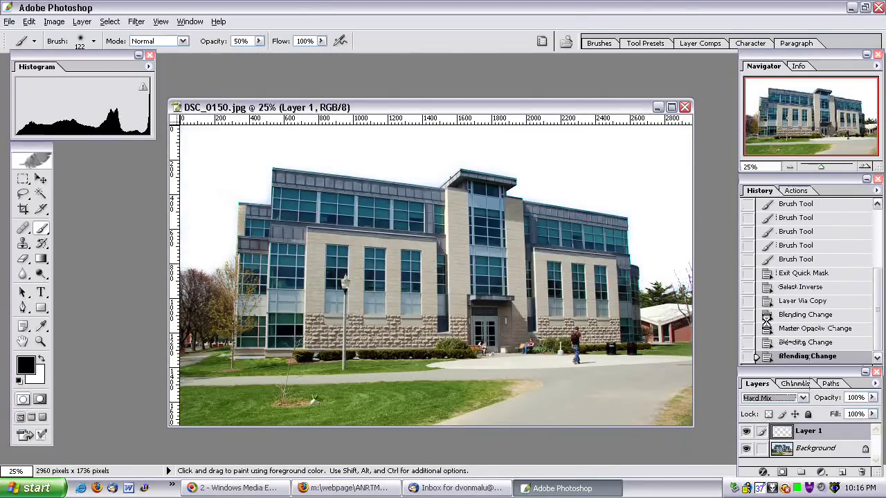
pyautogui.click(775, 398)
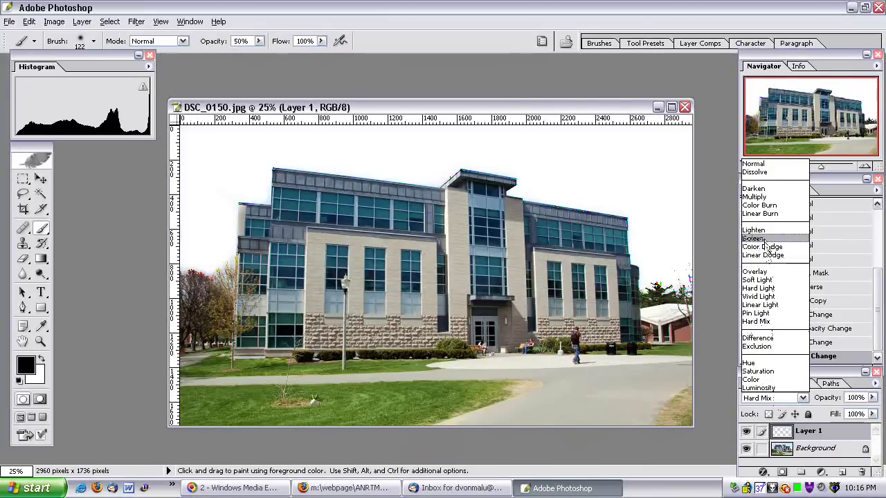
pyautogui.click(767, 239)
pyautogui.click(770, 397)
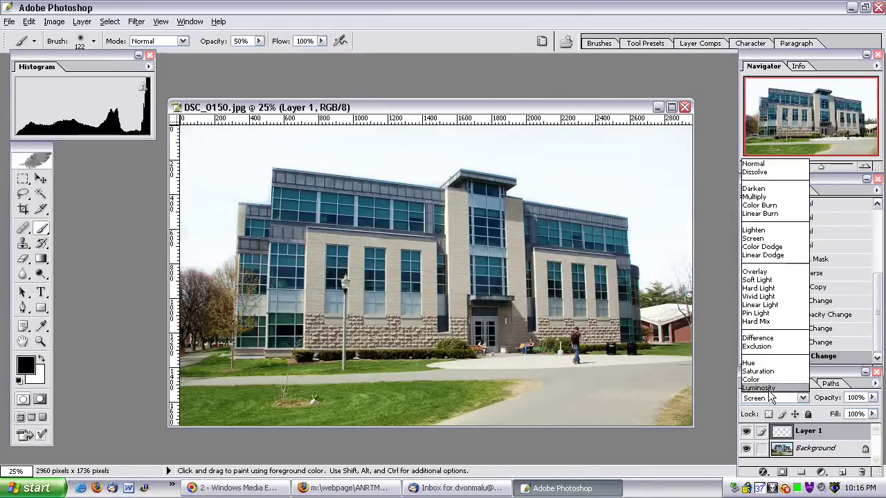
pyautogui.click(759, 208)
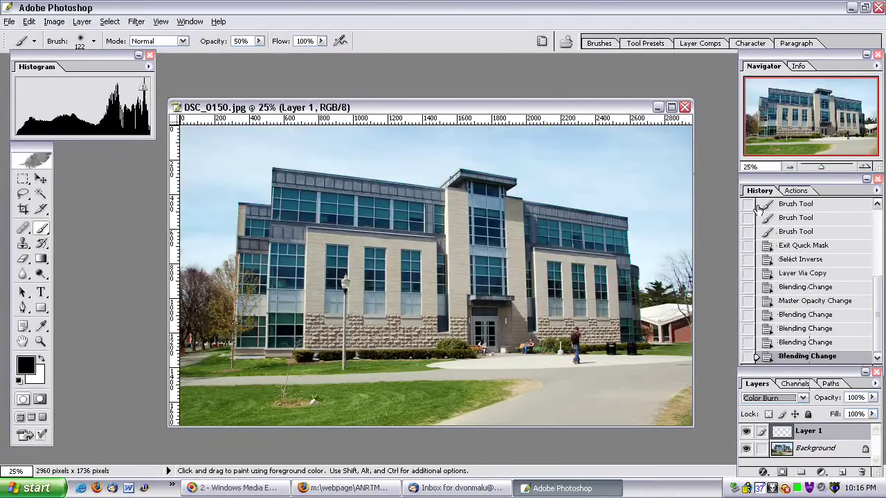
pyautogui.scroll(-1, 770, 400)
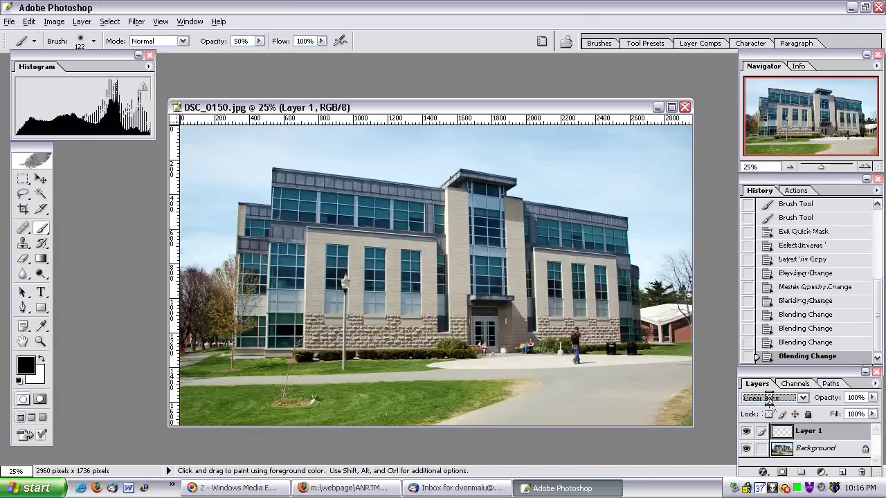
pyautogui.scroll(-3, 771, 403)
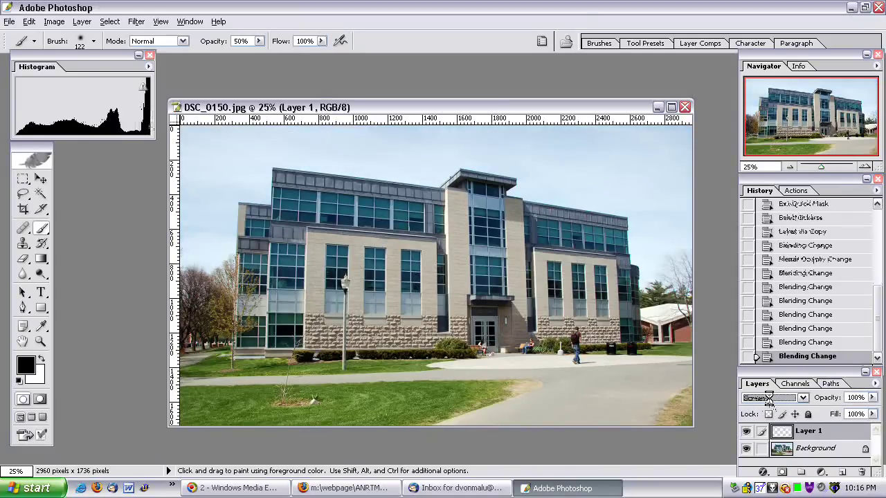
pyautogui.scroll(-2, 771, 403)
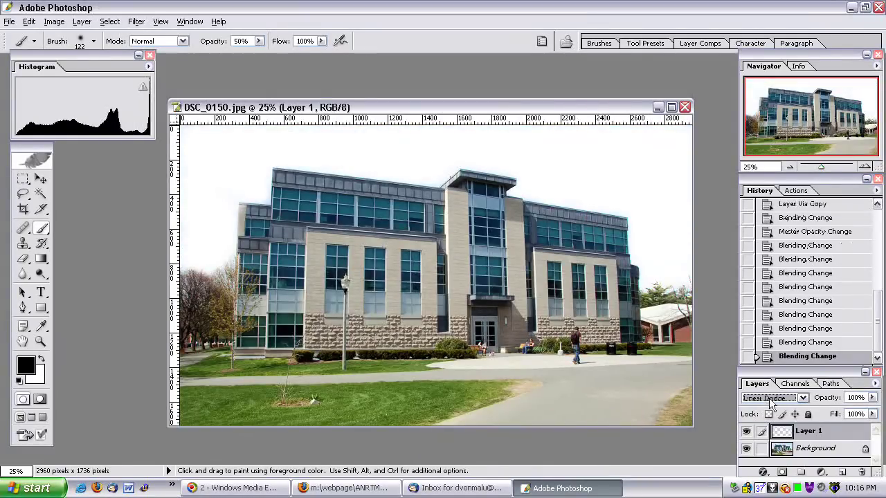
pyautogui.scroll(-4, 771, 402)
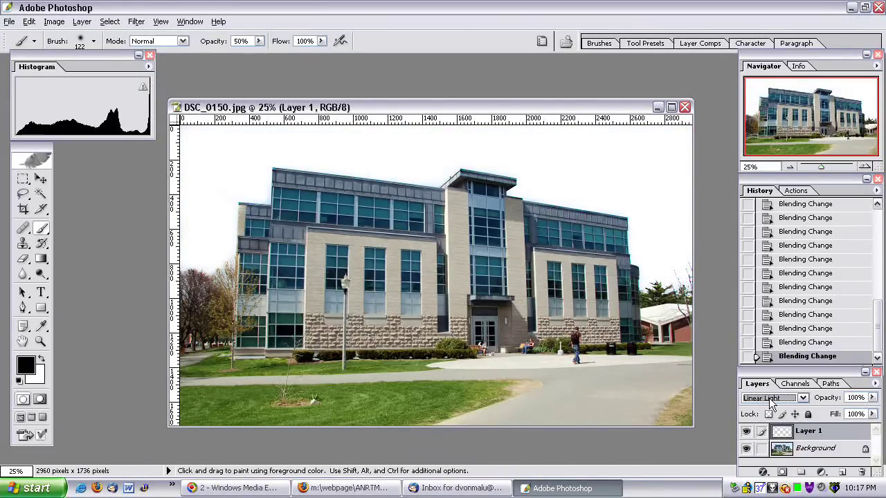
pyautogui.click(771, 403)
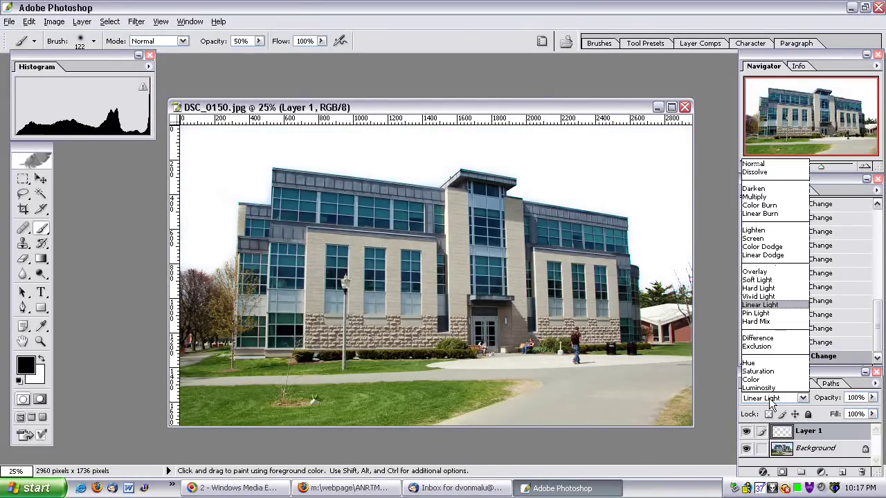
pyautogui.click(766, 194)
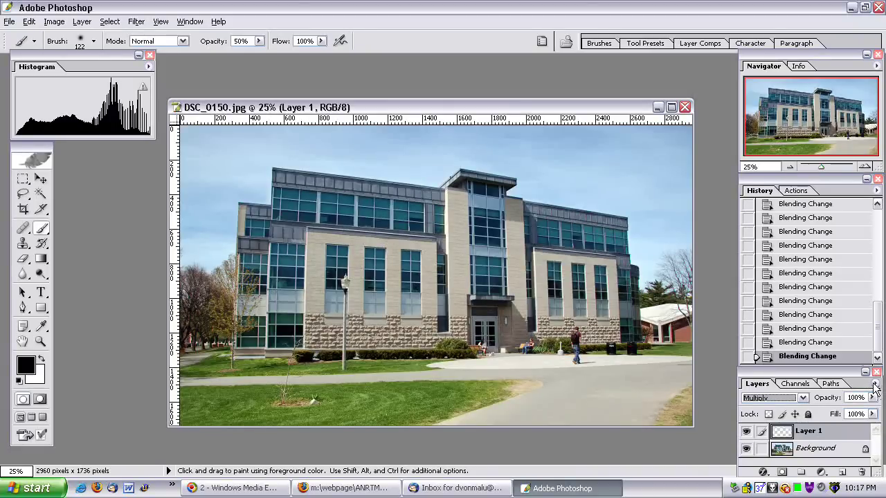
# Choose Flatten Image from the Layers palette menu to merge into one Background.
pyautogui.click(874, 385)
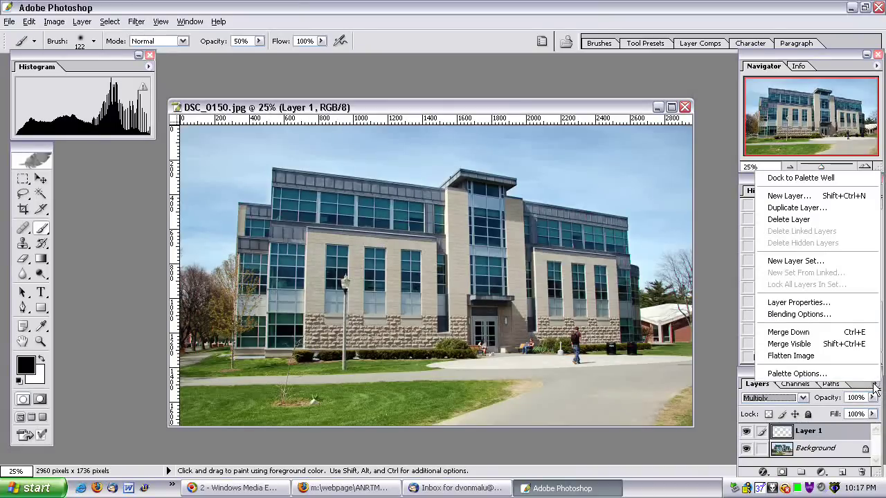
pyautogui.click(819, 356)
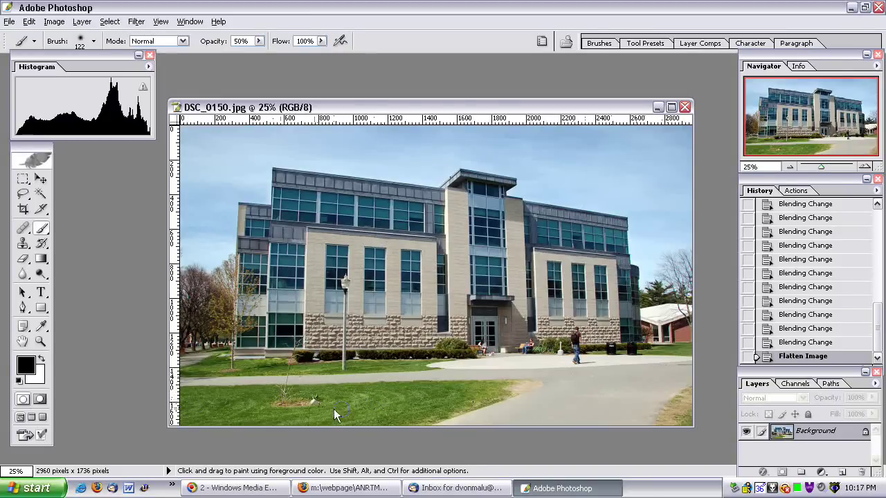
# Paint the lawn and path black in Quick Mask with a 292 px brush, then revert via History.
pyautogui.click(40, 400)
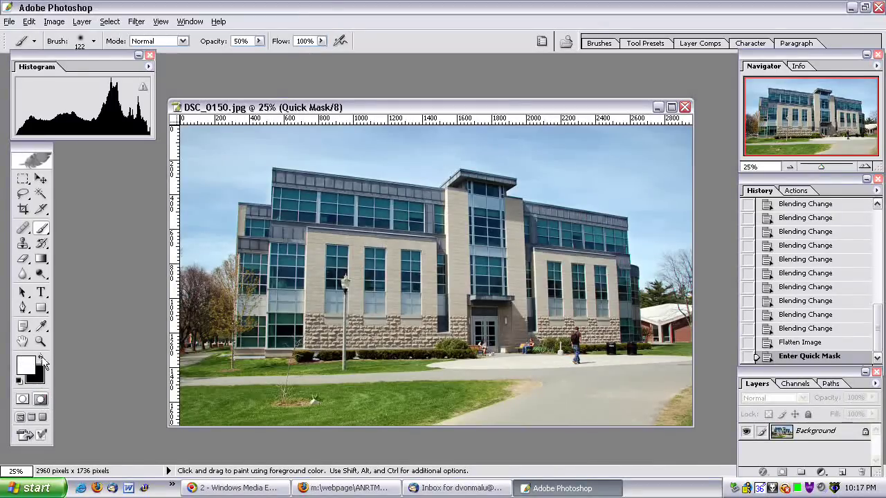
pyautogui.click(42, 360)
pyautogui.rightClick(223, 399)
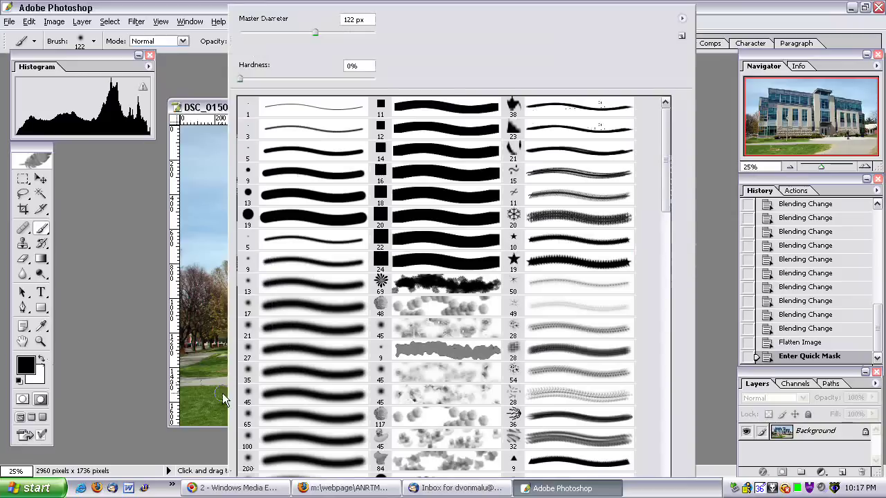
pyautogui.click(349, 33)
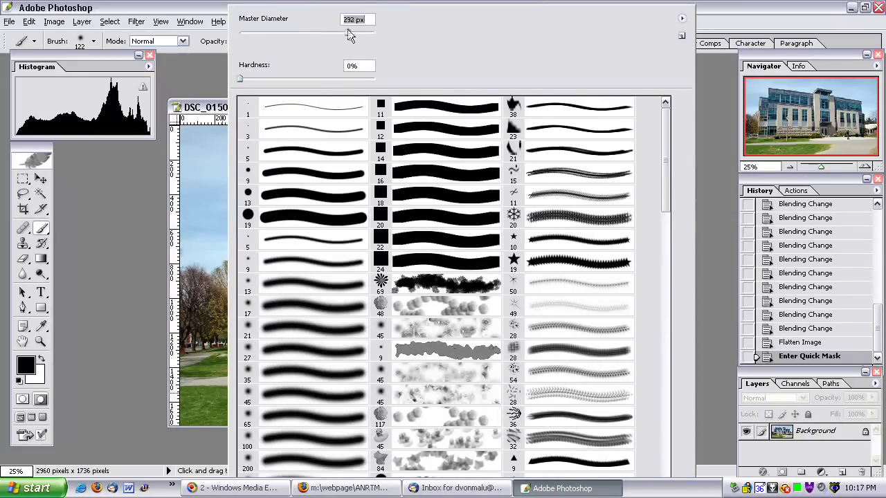
pyautogui.click(215, 455)
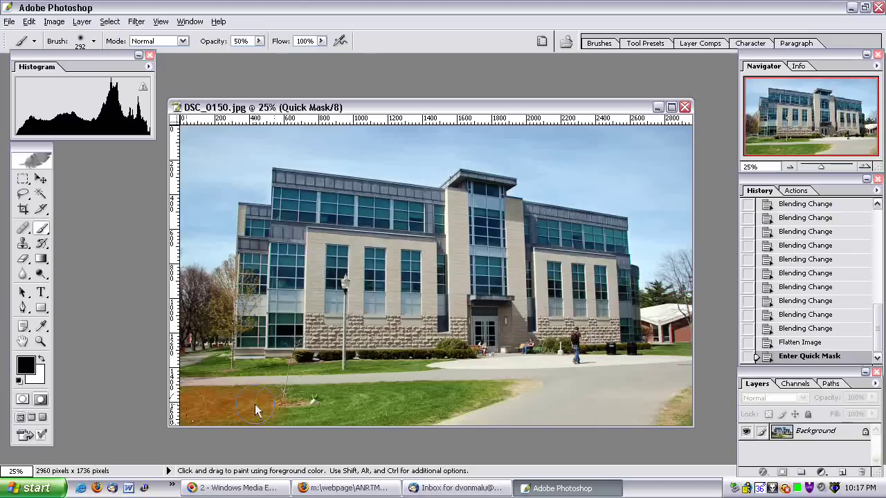
pyautogui.moveTo(327, 404)
pyautogui.mouseDown()
pyautogui.moveTo(509, 401)
pyautogui.moveTo(470, 410)
pyautogui.moveTo(451, 407)
pyautogui.moveTo(697, 393)
pyautogui.mouseUp()
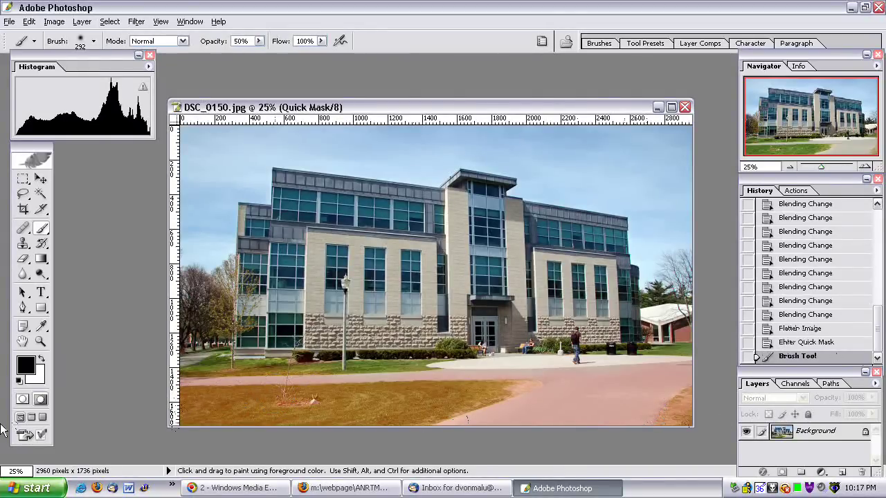
pyautogui.click(23, 401)
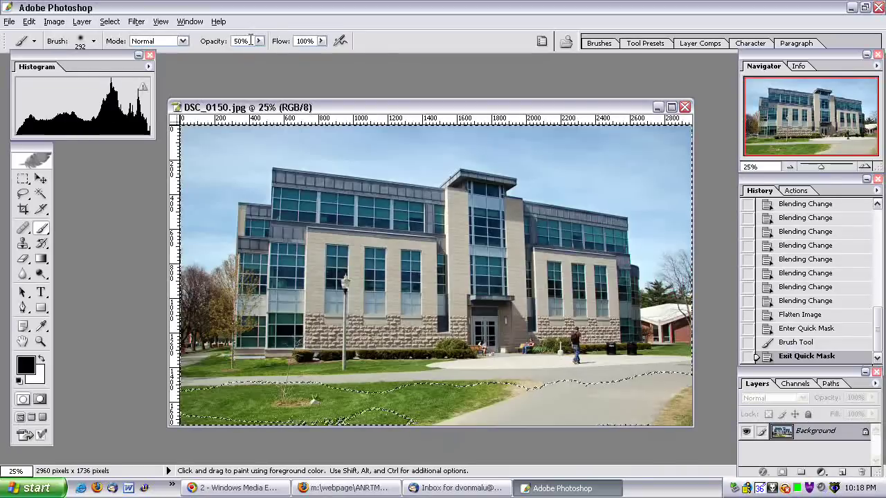
pyautogui.click(810, 329)
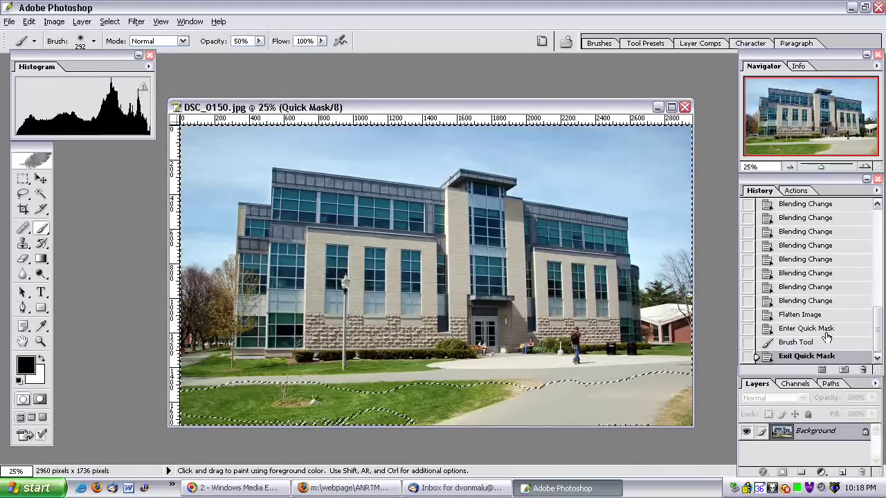
# At 100% brush opacity, repaint the foreground grass and path and convert the mask to a selection.
pyautogui.click(262, 44)
pyautogui.moveTo(259, 53); pyautogui.dragTo(341, 55)
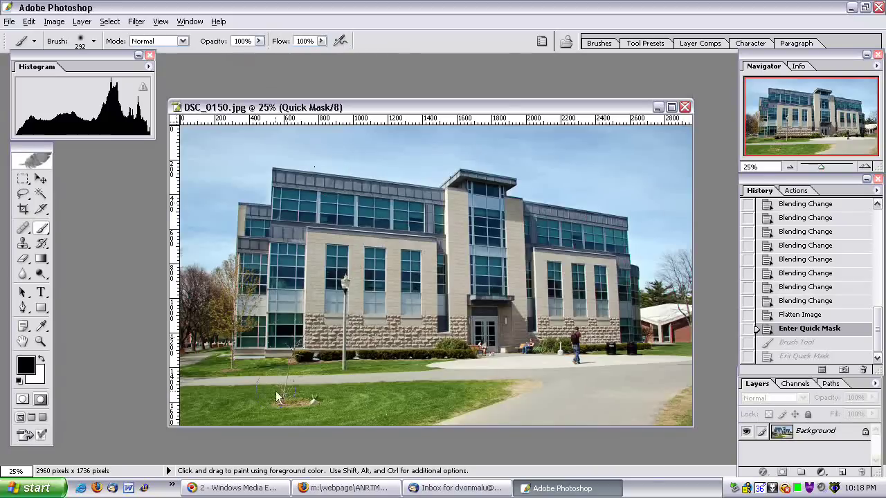
pyautogui.moveTo(280, 408)
pyautogui.mouseDown()
pyautogui.moveTo(172, 425)
pyautogui.moveTo(481, 414)
pyautogui.moveTo(389, 421)
pyautogui.moveTo(563, 397)
pyautogui.moveTo(499, 423)
pyautogui.moveTo(673, 433)
pyautogui.moveTo(706, 423)
pyautogui.moveTo(660, 395)
pyautogui.moveTo(699, 393)
pyautogui.moveTo(586, 397)
pyautogui.moveTo(688, 389)
pyautogui.moveTo(493, 408)
pyautogui.moveTo(360, 400)
pyautogui.moveTo(182, 418)
pyautogui.mouseUp()
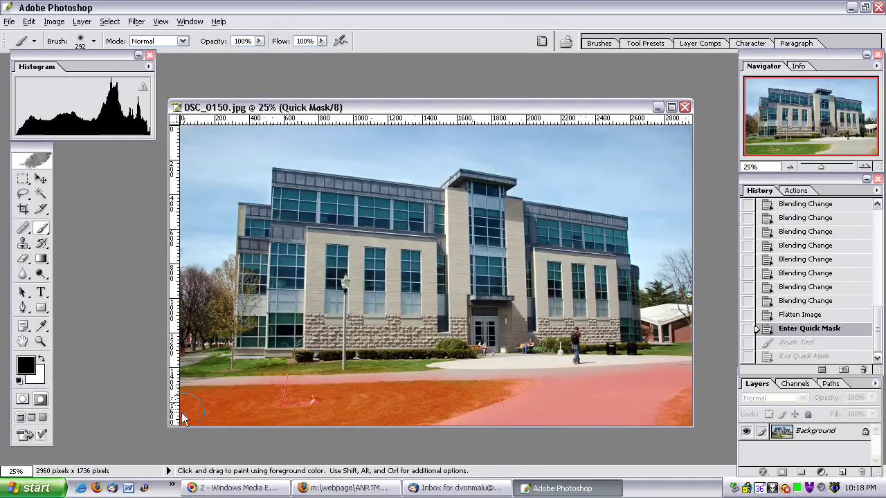
pyautogui.moveTo(719, 415); pyautogui.dragTo(200, 410)
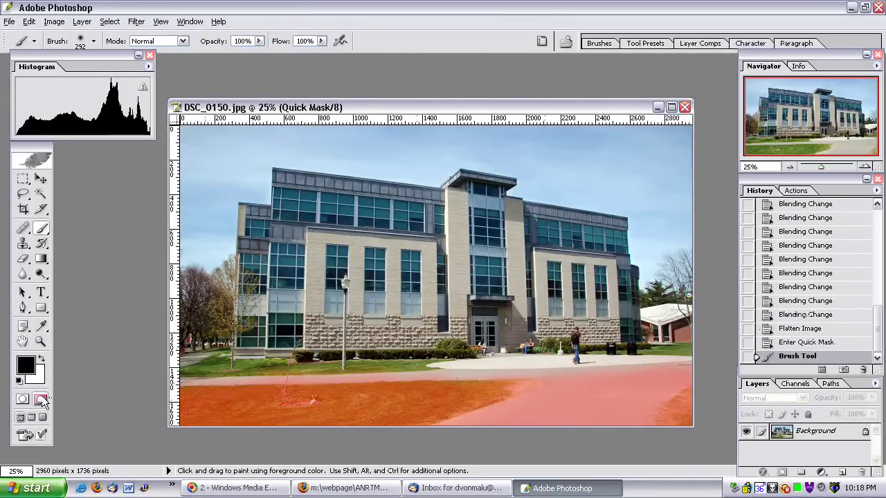
pyautogui.click(23, 399)
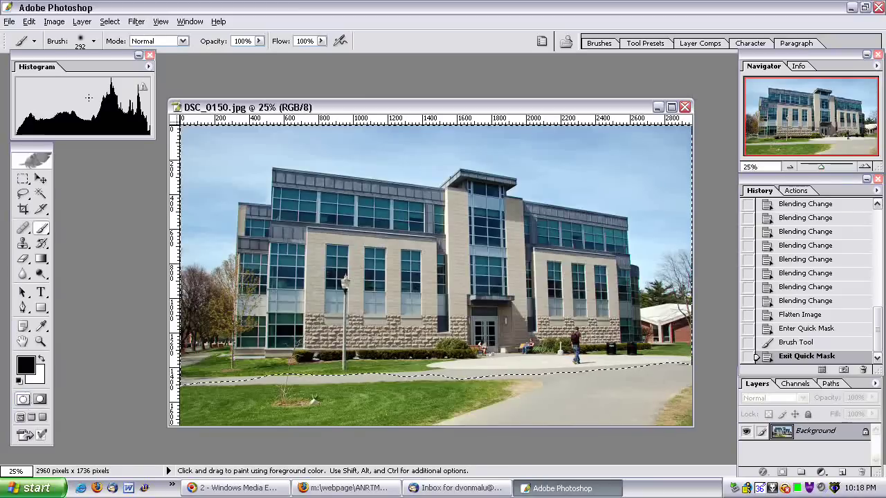
# Invert the selection to the foreground ground and apply Auto Contrast, comparing with undo/redo.
pyautogui.click(109, 21)
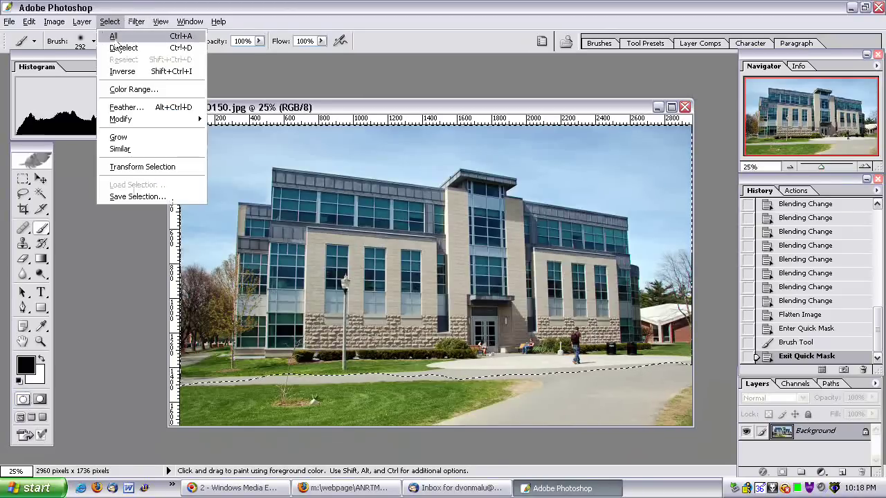
pyautogui.click(122, 72)
pyautogui.click(54, 22)
pyautogui.moveTo(86, 61)
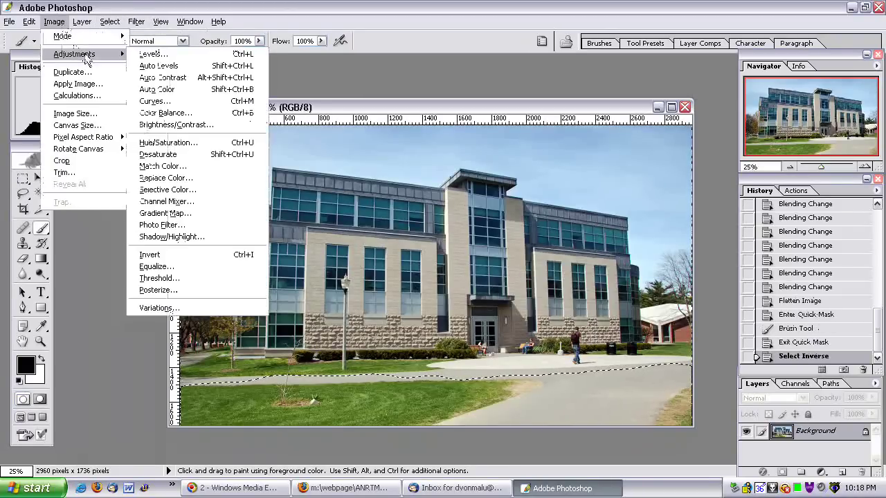
pyautogui.click(157, 79)
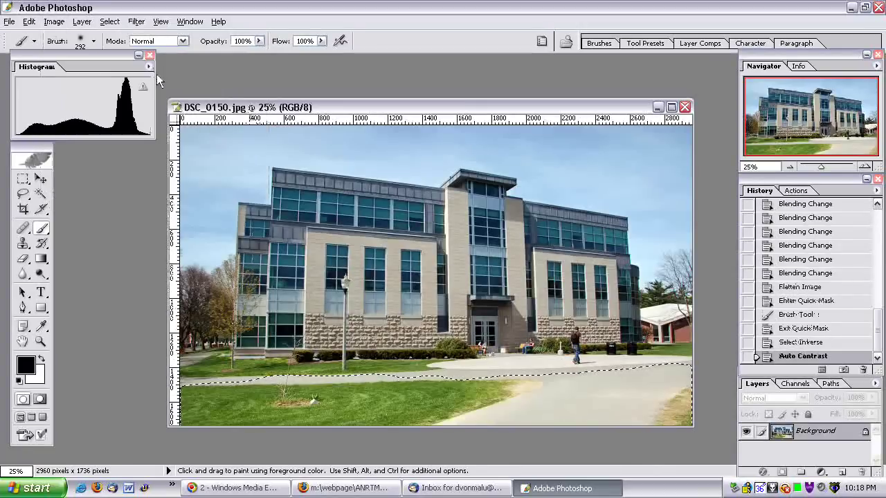
pyautogui.hotkey('ctrl', 'z')
pyautogui.hotkey('ctrl', 'z')
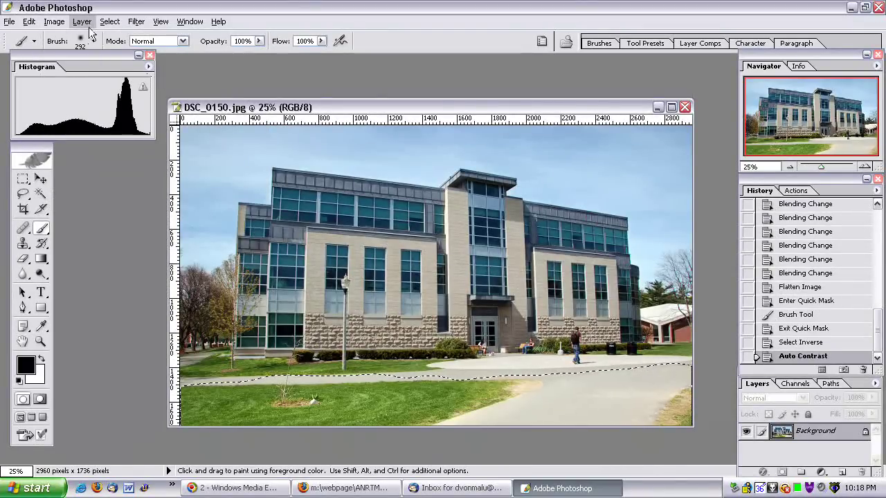
# Try Auto Levels on the ground, undo it, and deselect.
pyautogui.click(62, 22)
pyautogui.moveTo(80, 54)
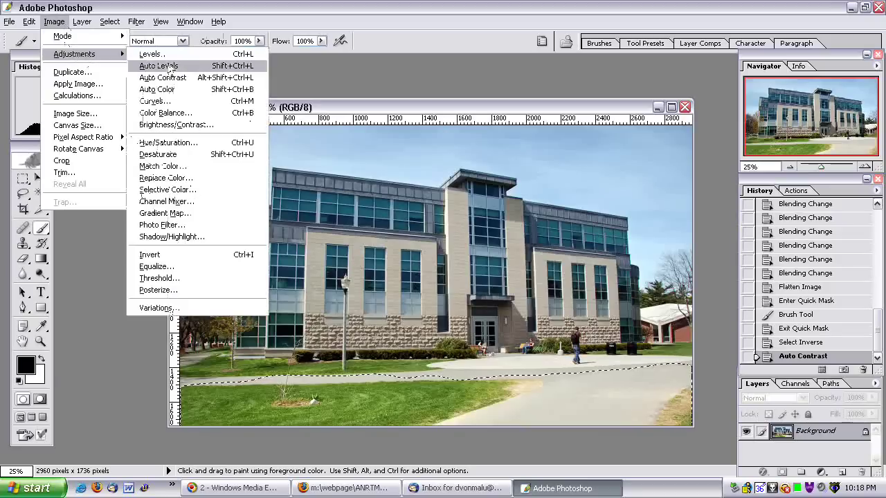
pyautogui.click(171, 66)
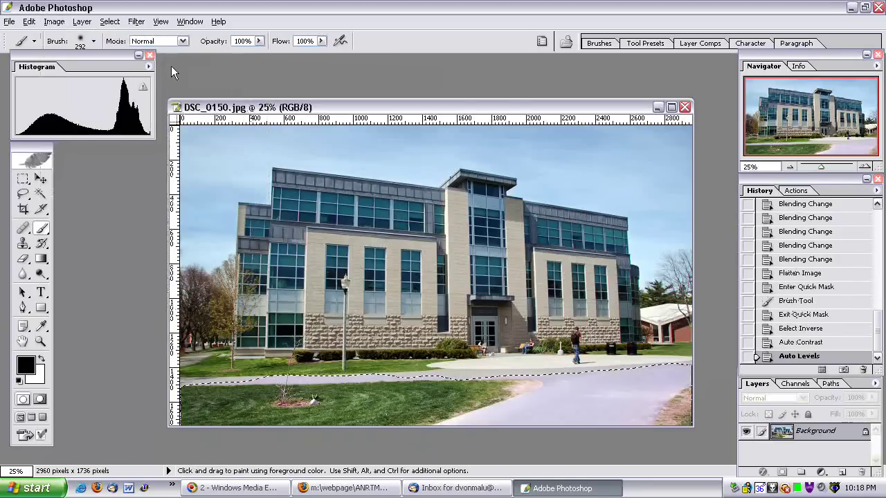
pyautogui.hotkey('ctrl', 'z')
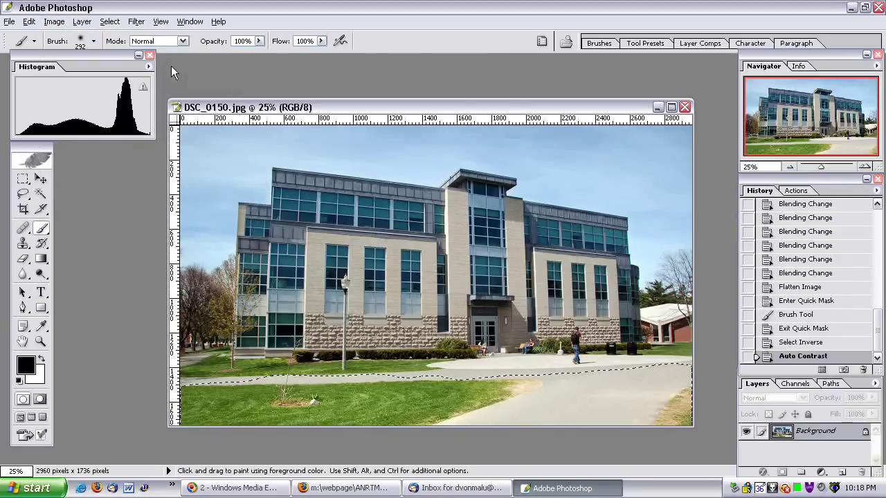
pyautogui.click(112, 26)
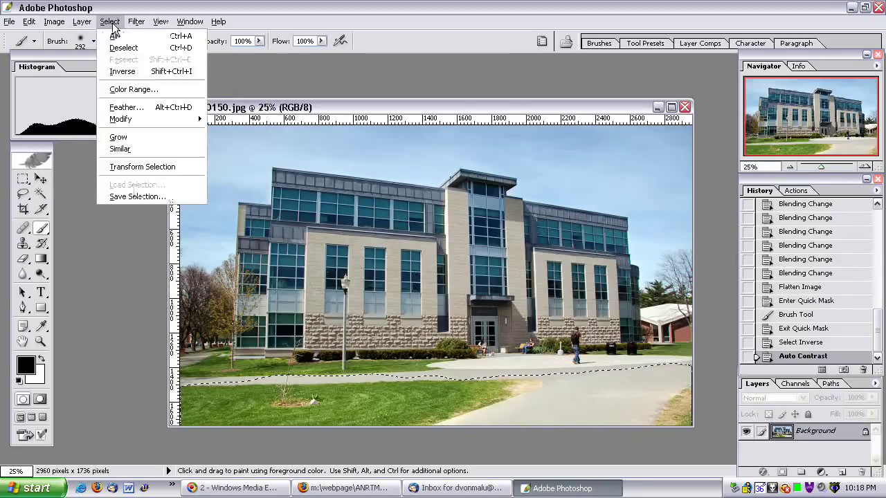
pyautogui.click(149, 46)
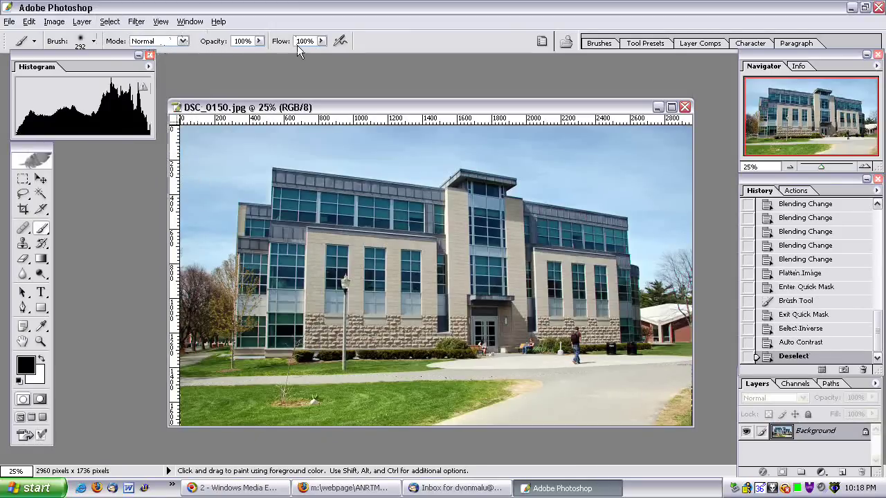
pyautogui.moveTo(879, 318); pyautogui.dragTo(877, 208)
pyautogui.click(839, 212)
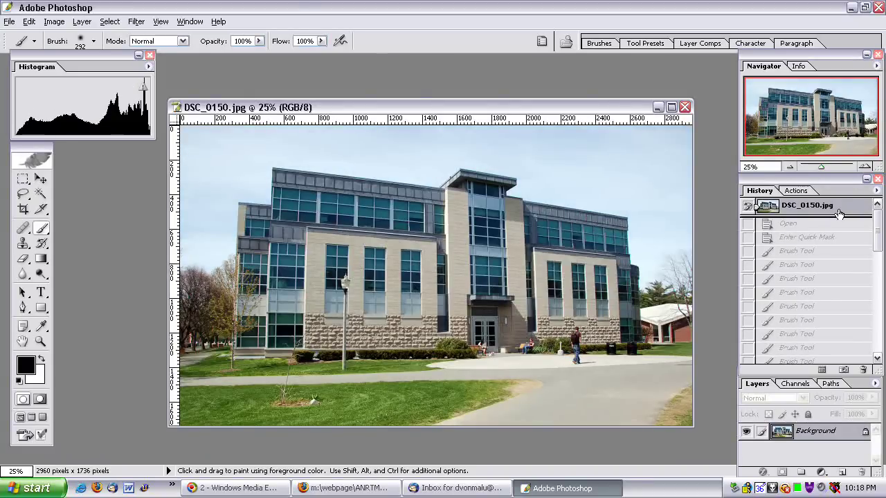
pyautogui.moveTo(881, 230); pyautogui.dragTo(879, 331)
pyautogui.click(845, 357)
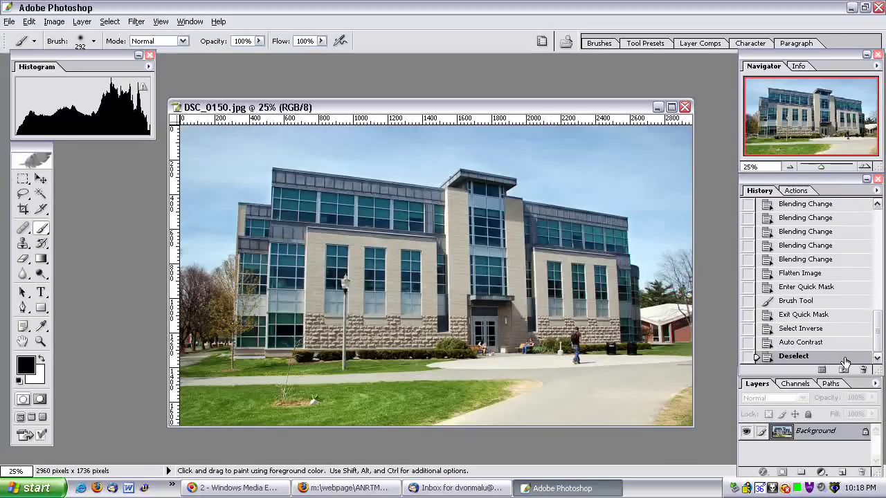